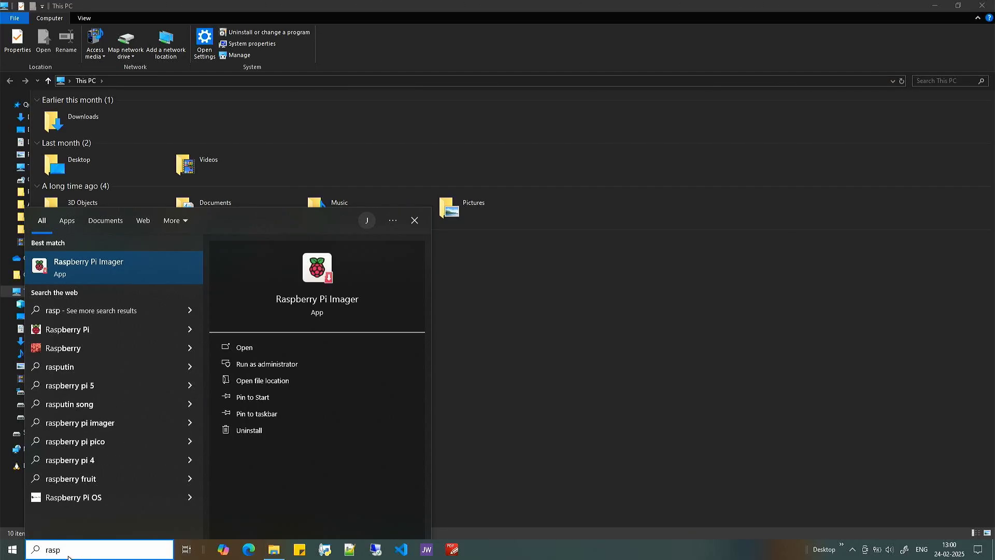
Launch Raspberry Pi Imager with admin rights and choose Raspberry Pi 3 as the device.
key("Return")
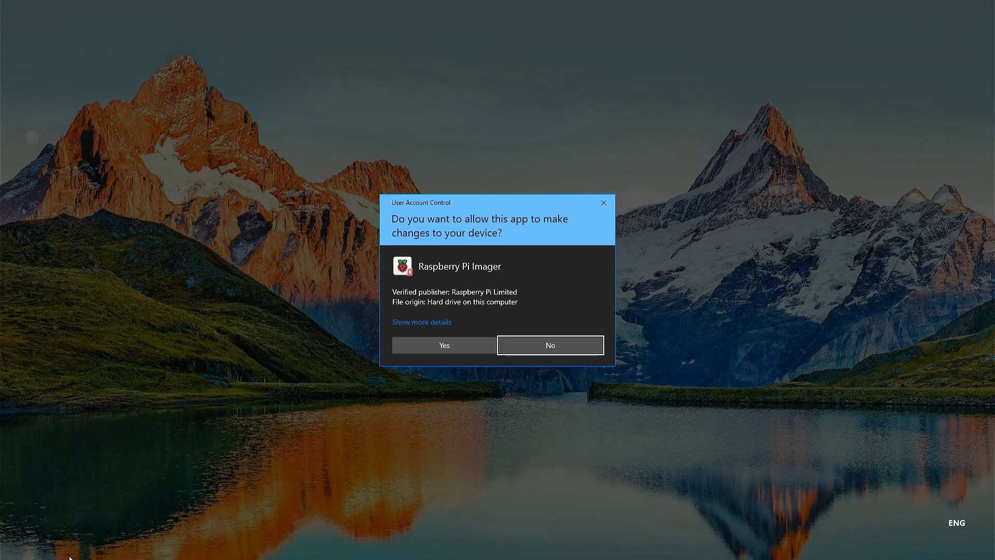
left_click(436, 346)
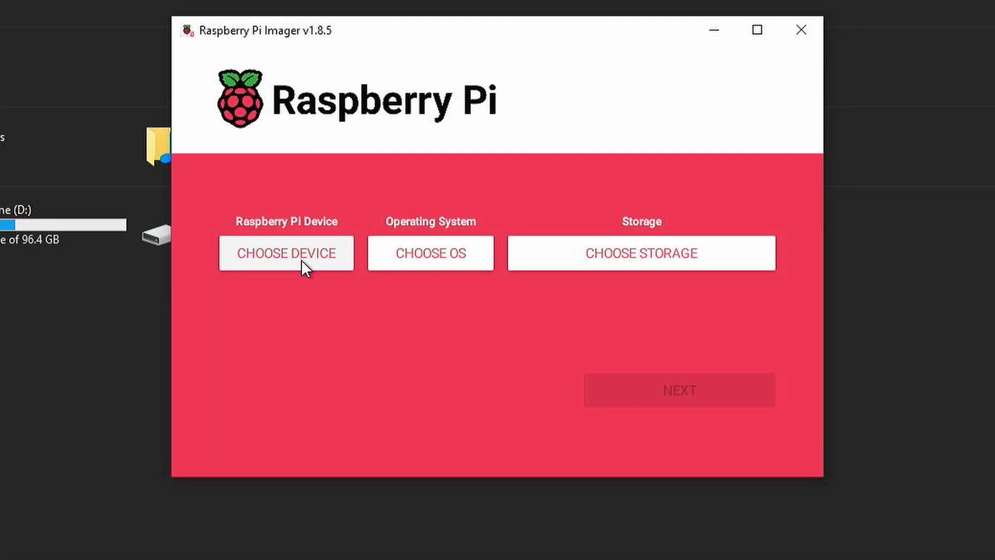
left_click(302, 261)
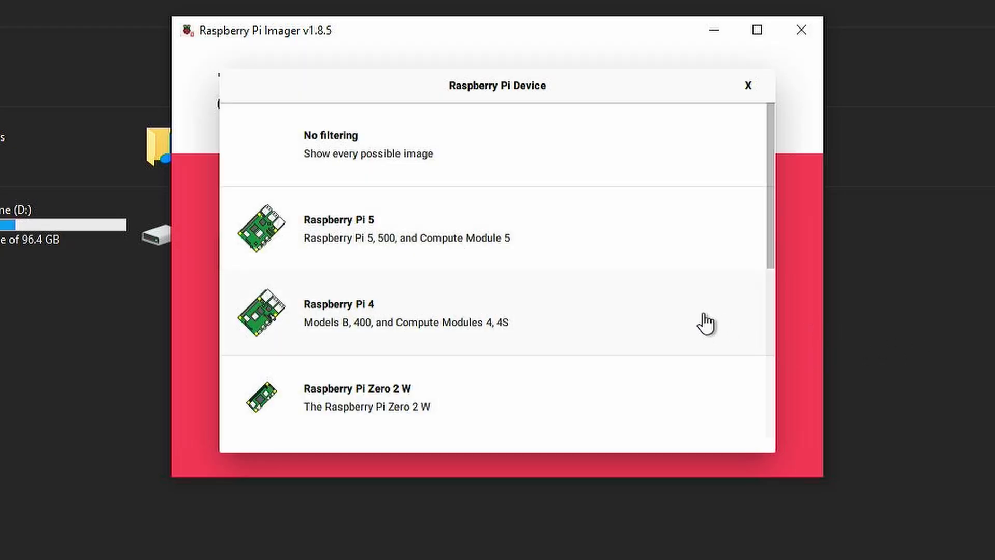
scroll(706, 324, "down", 2)
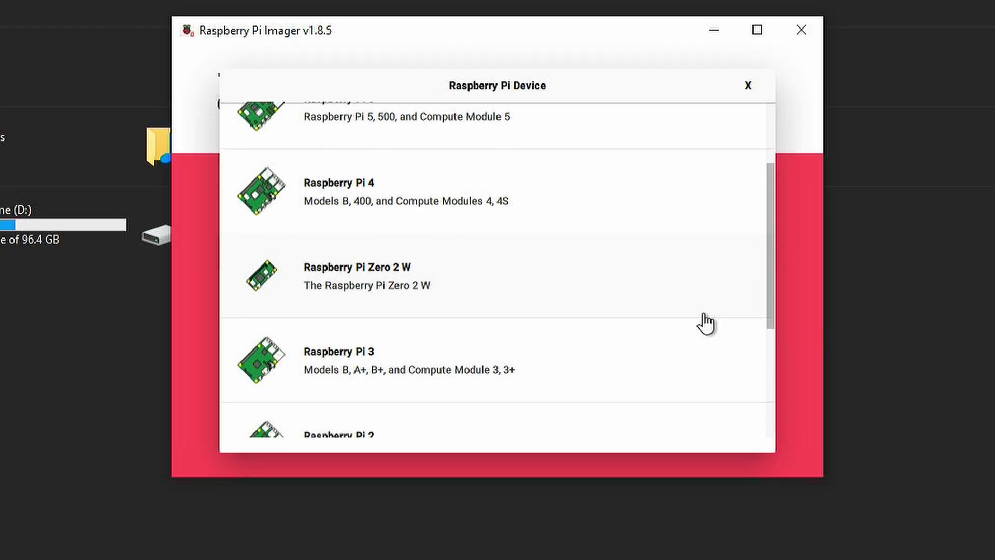
left_click(552, 366)
Choose Raspberry Pi OS Lite (64-bit) from the other Raspberry Pi OS images.
left_click(428, 250)
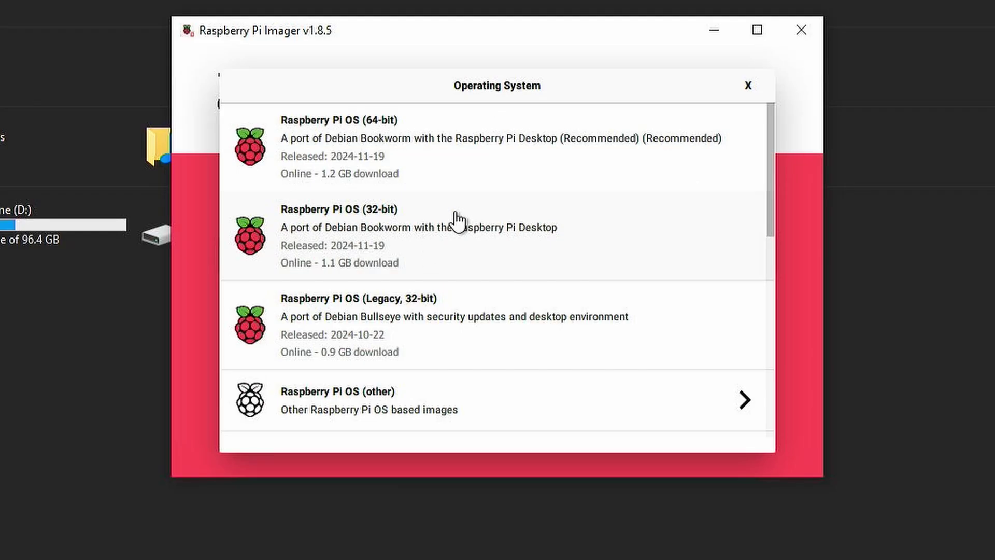
scroll(474, 207, "down", 4)
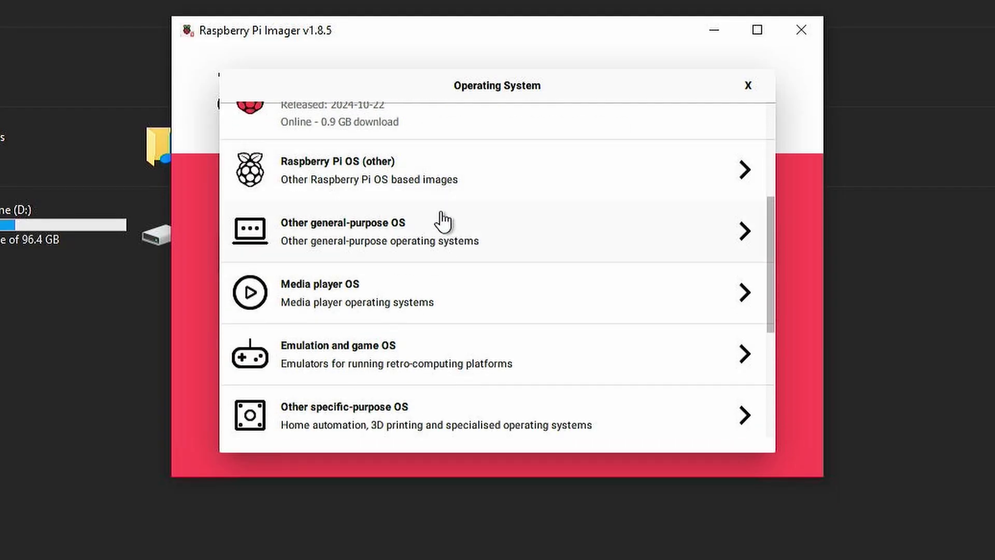
left_click(506, 196)
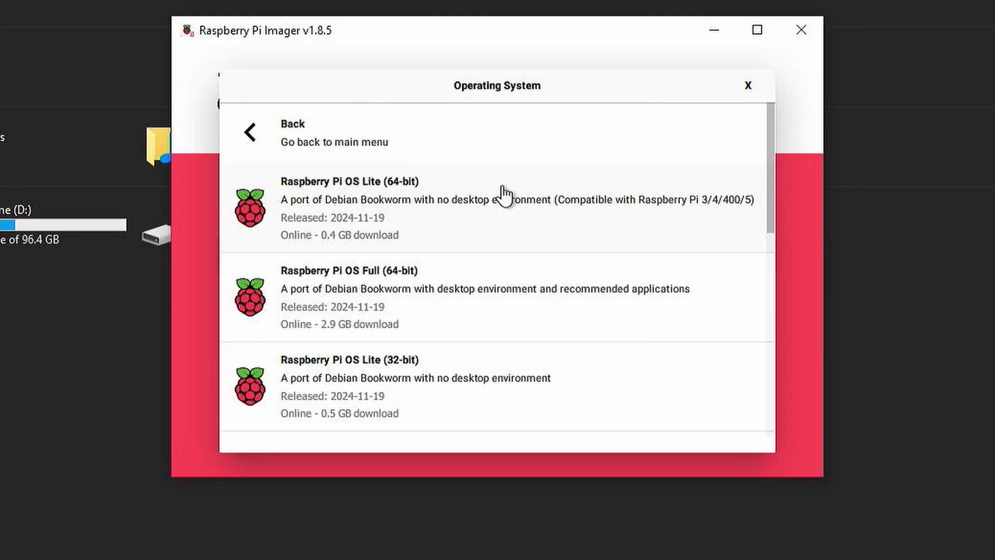
left_click(558, 212)
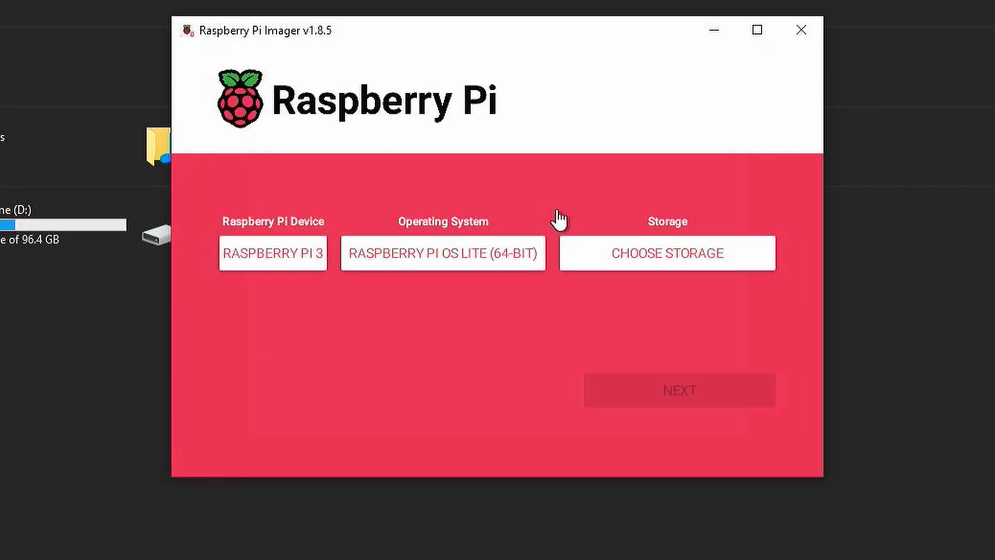
Target the Ricoh SD card and apply customisation: hostname raspberrypi, user, Wi-Fi, Asia/Calcutta locale.
left_click(595, 247)
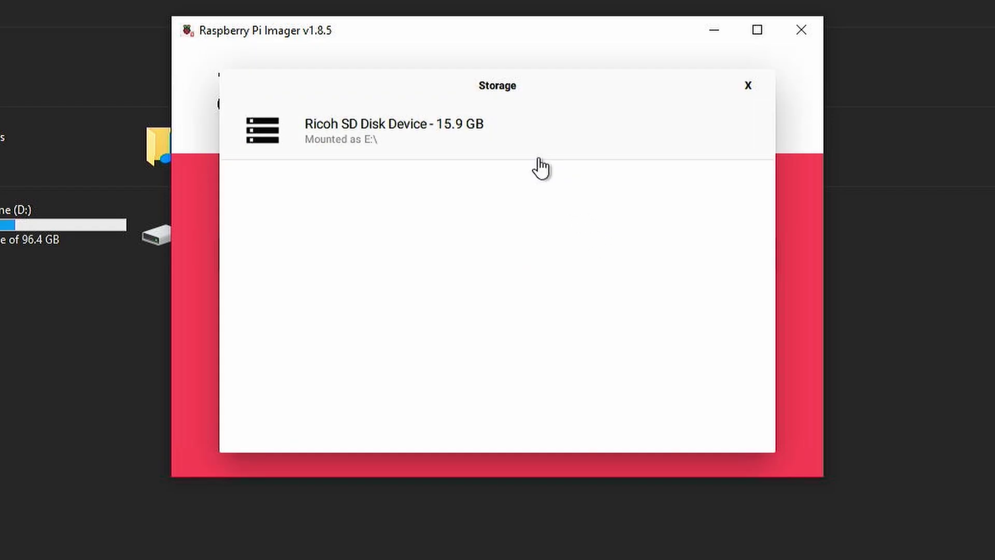
left_click(534, 143)
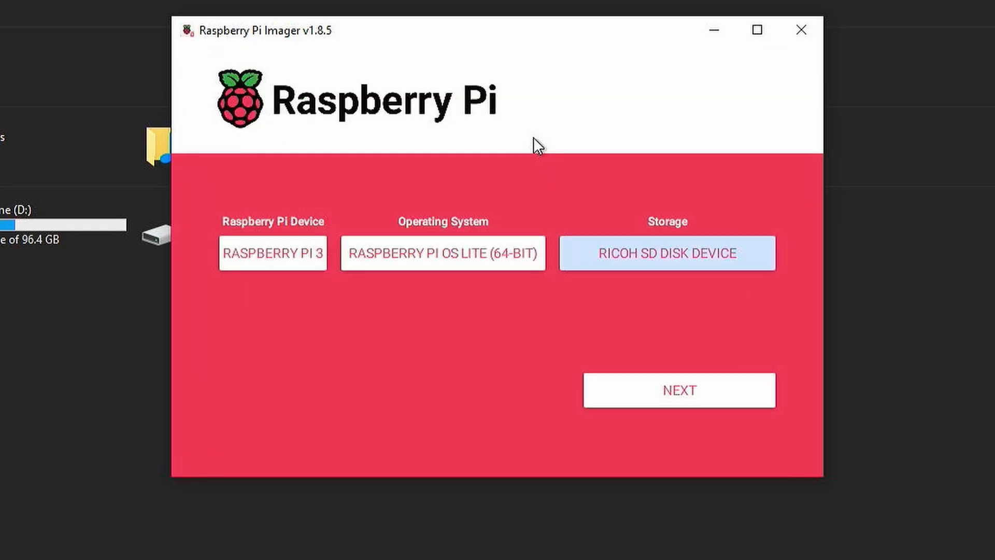
left_click(652, 392)
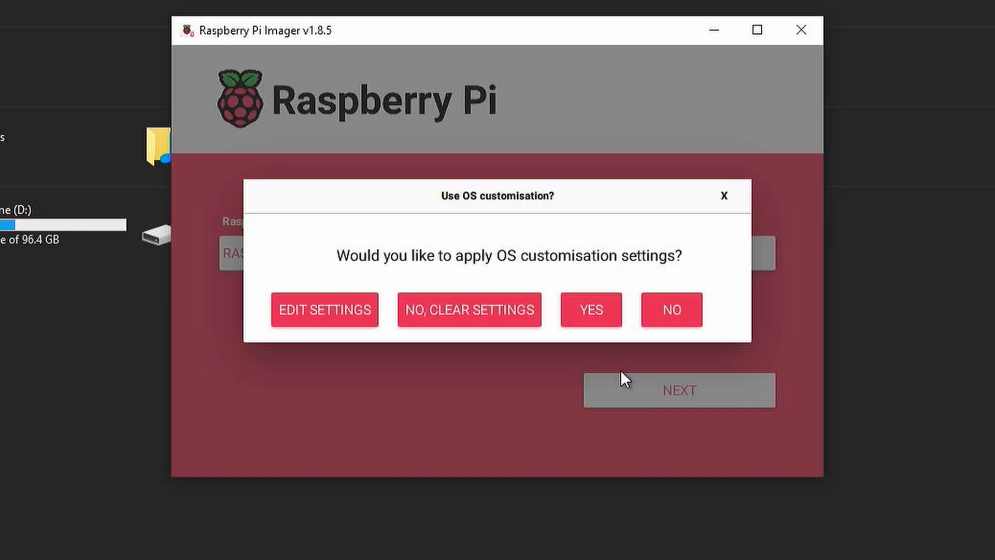
left_click(298, 309)
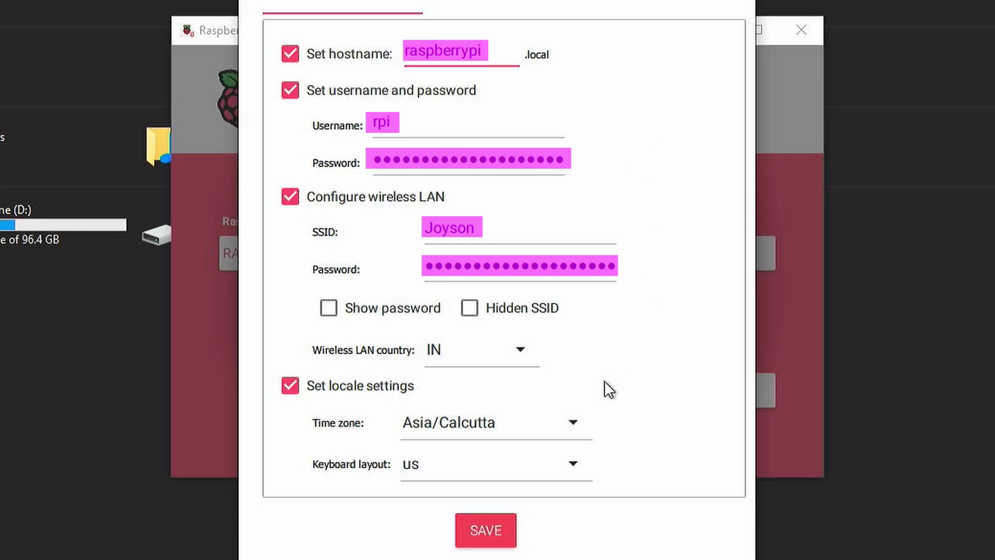
left_click(491, 538)
left_click(596, 324)
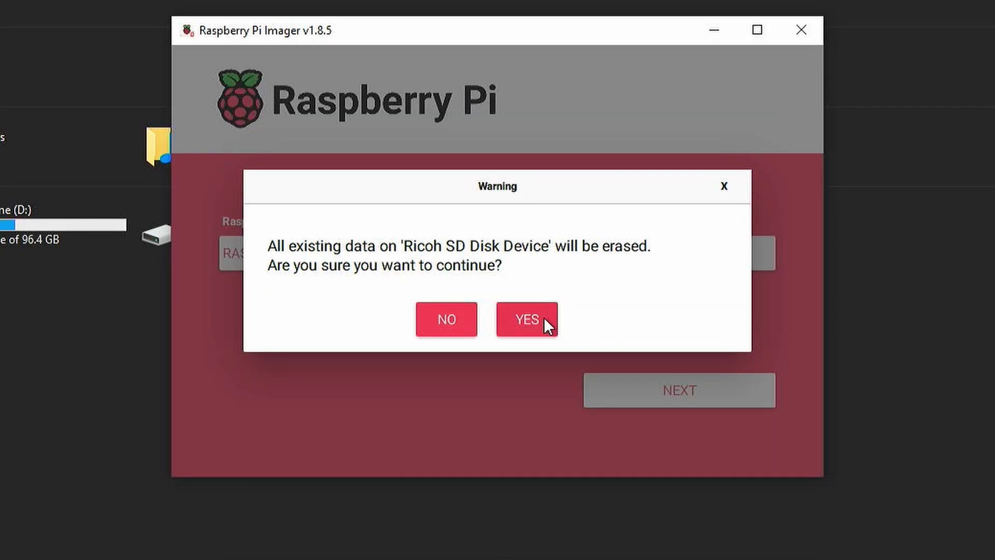
Confirm erasing the SD card so Raspberry Pi OS Lite (64-bit) is written and verified.
left_click(543, 321)
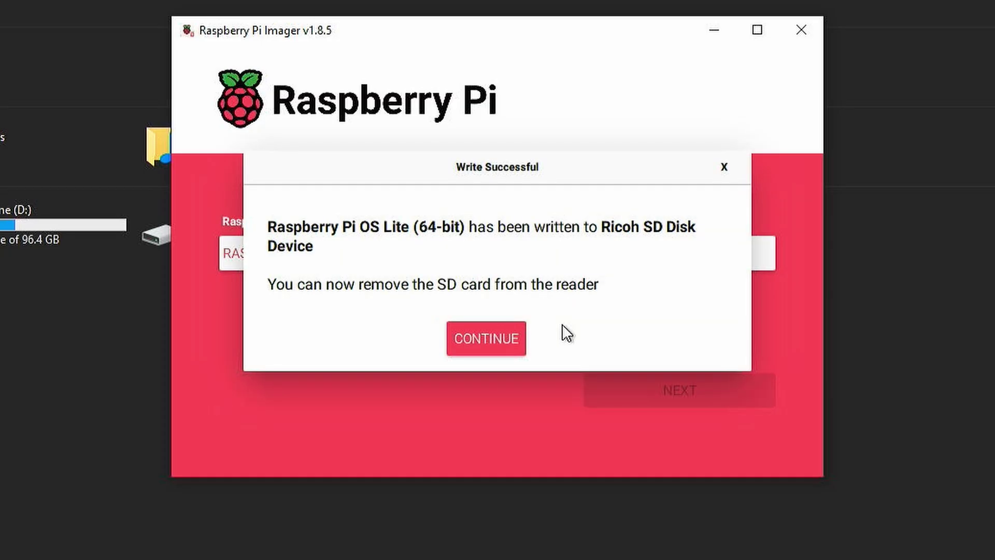
left_click(482, 346)
left_click(853, 549)
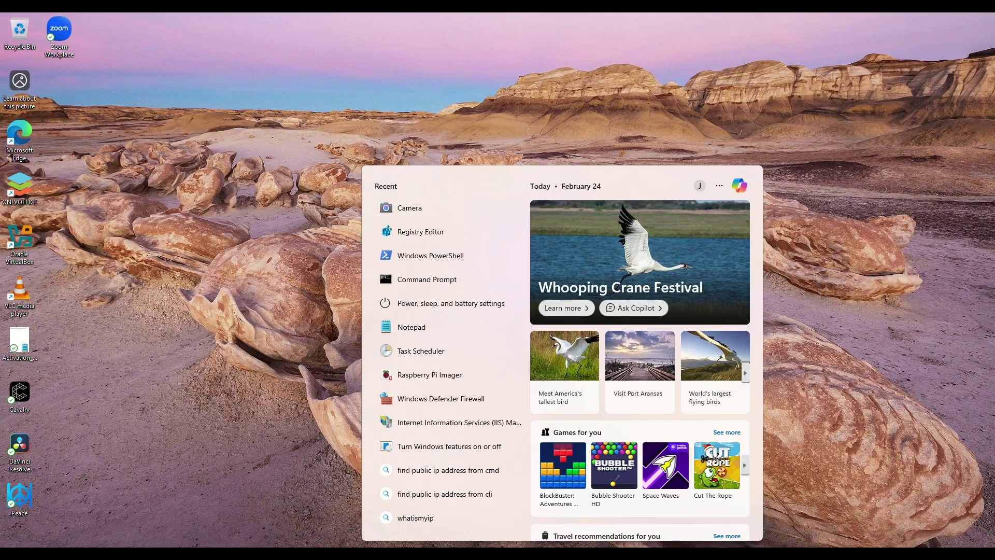
Open Command Prompt and run 'ssh rpi@raspberrypi', which fails host key verification.
type("cmd")
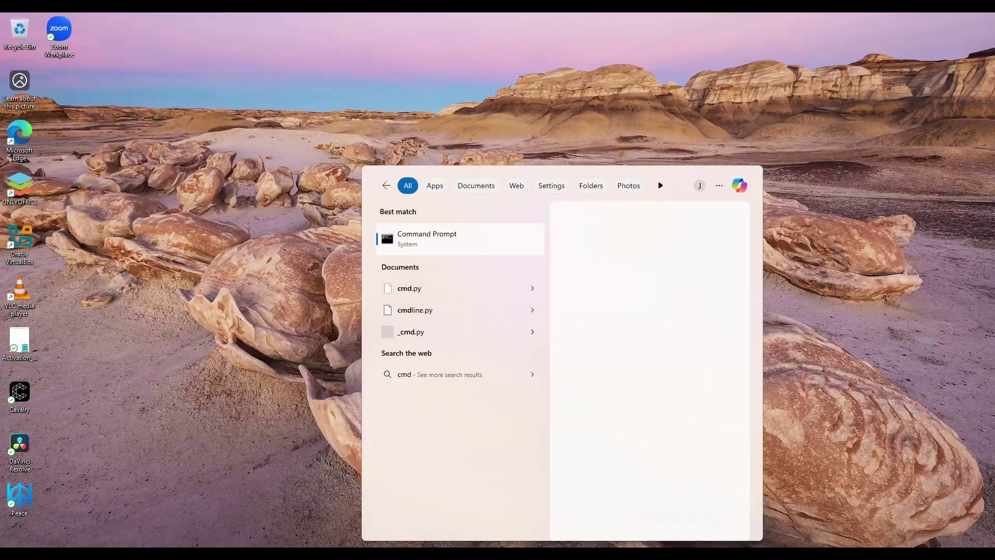
left_click(437, 250)
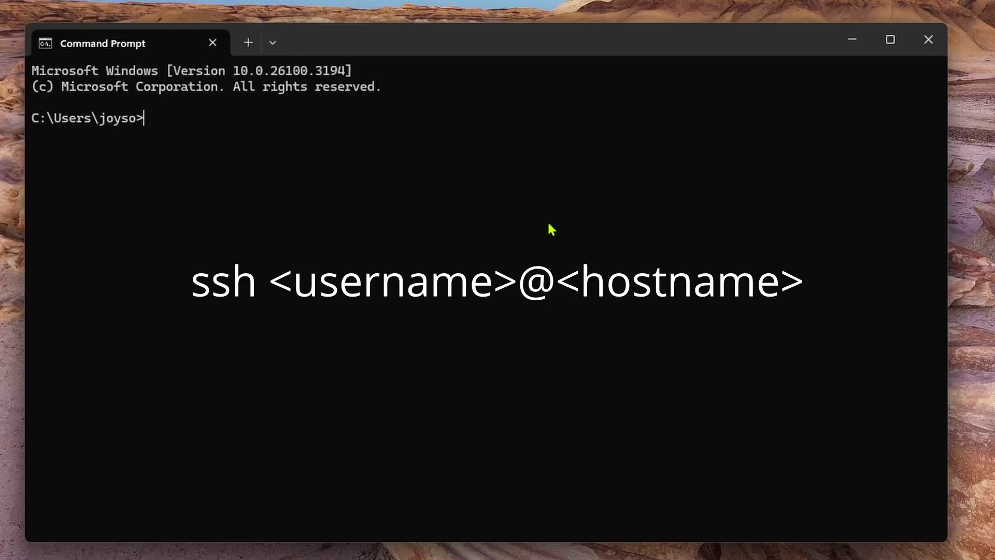
type("ssh rpi")
type("@raspberrypi")
key("Return")
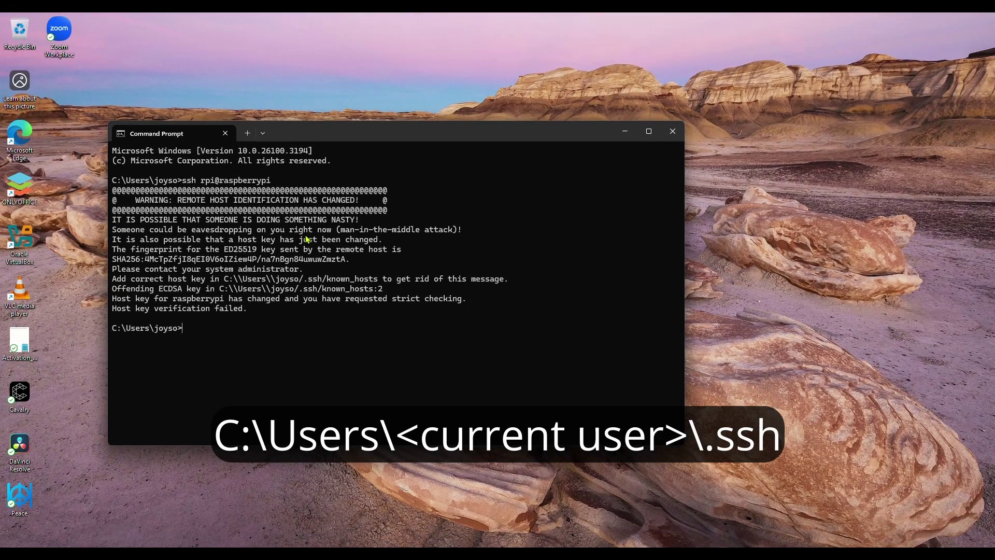
Browse in File Explorer to the .ssh folder in the current user's home folder on C:.
key("super+e")
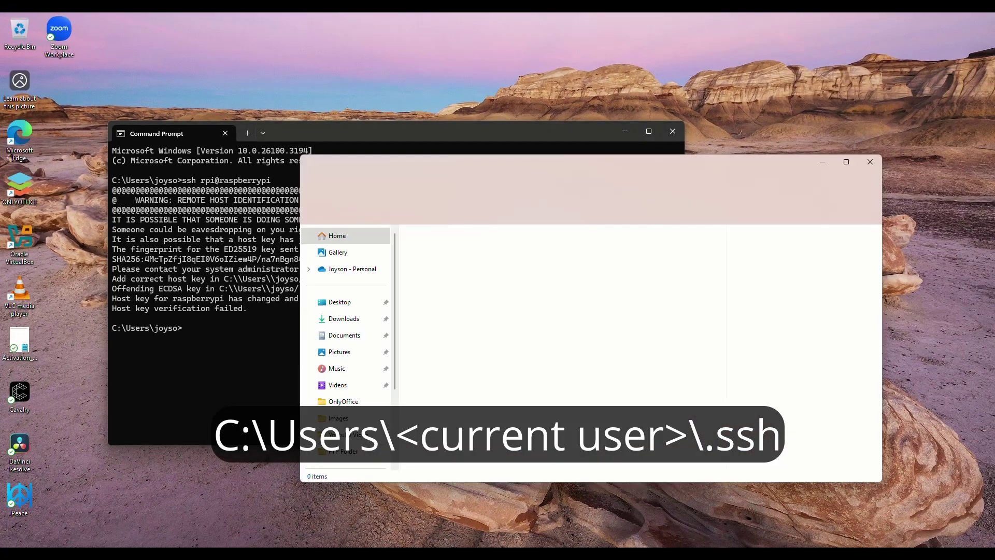
scroll(353, 362, "down", 2)
left_click(353, 398)
left_click(427, 319)
double_click(426, 321)
double_click(444, 263)
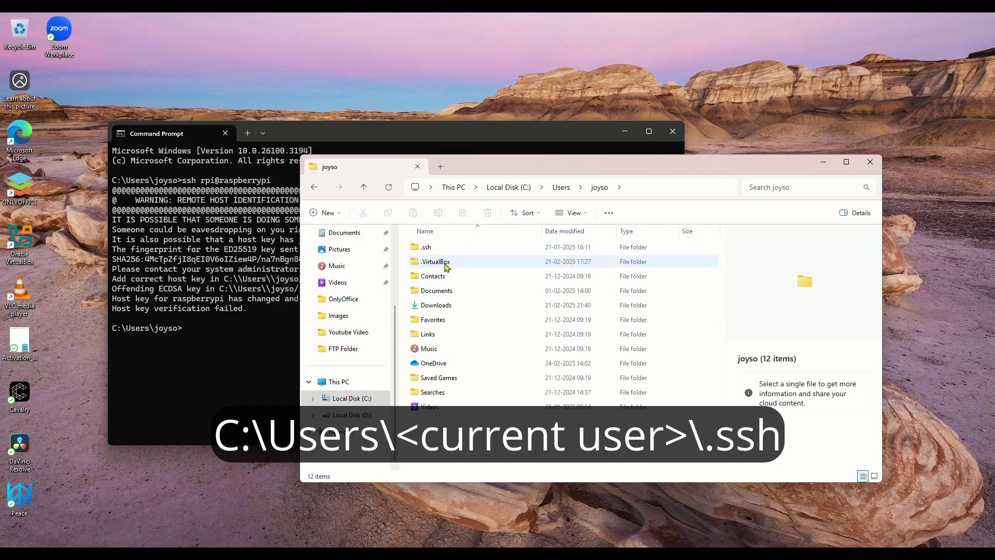
double_click(443, 249)
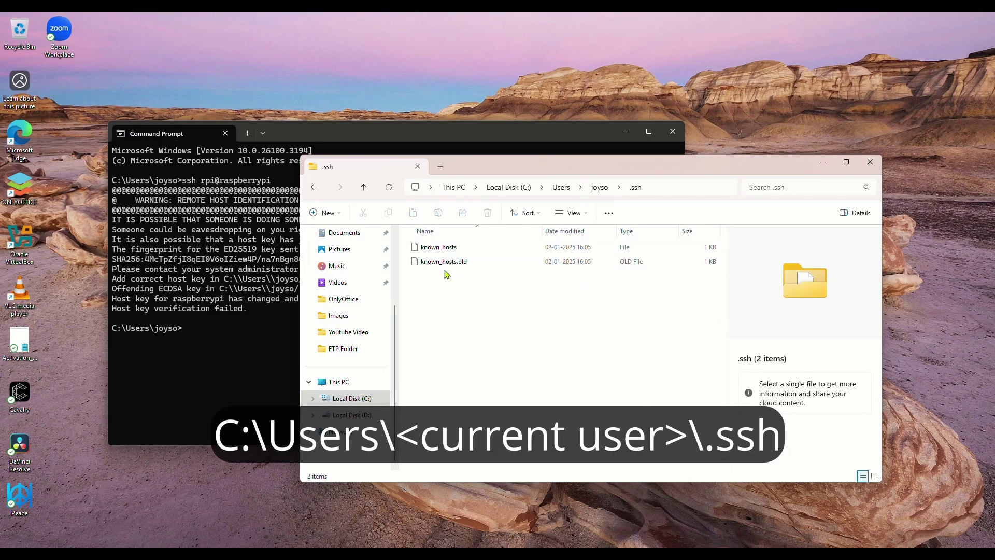
Open known_hosts in Notepad, delete both stale host key lines, and close the editor.
double_click(473, 248)
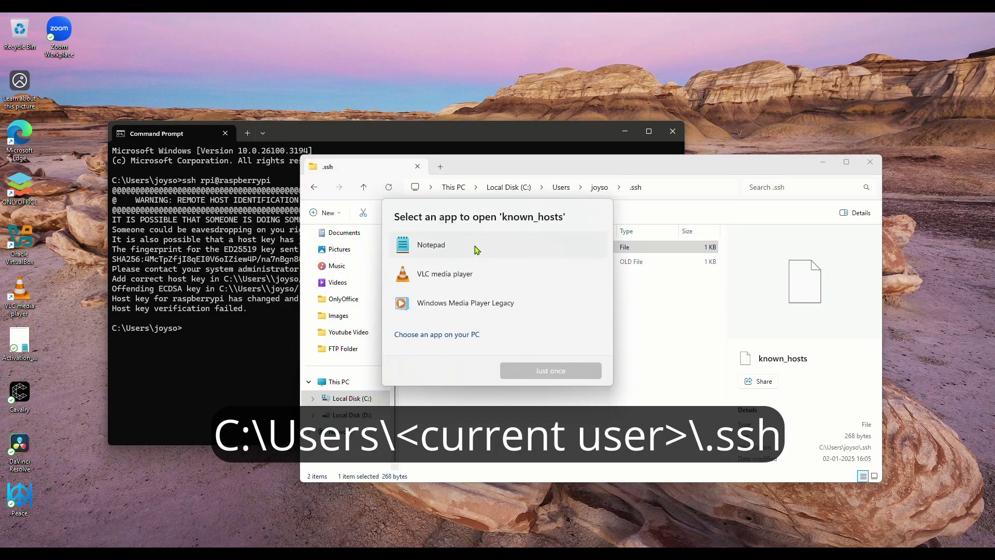
left_click(452, 253)
left_click(537, 371)
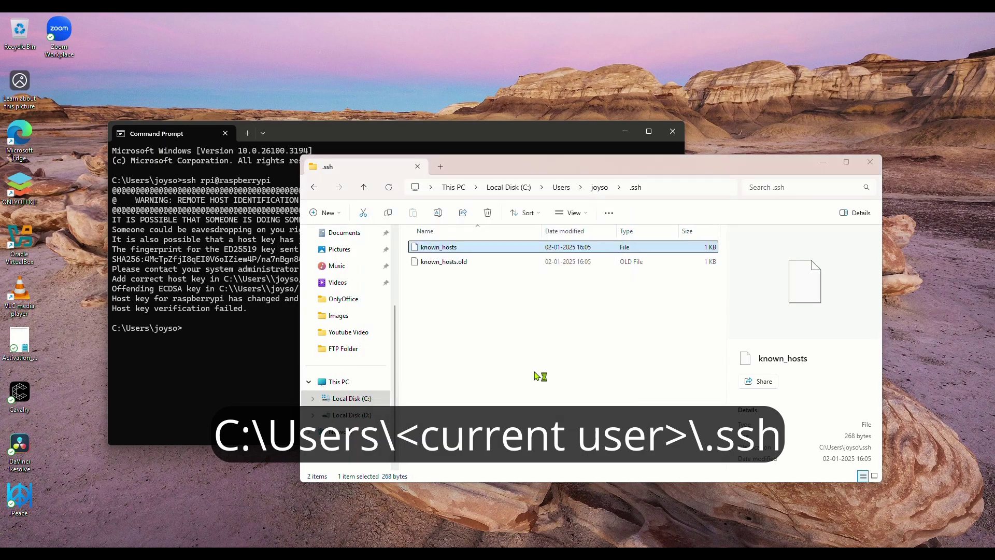
left_click_drag(132, 185, 885, 206)
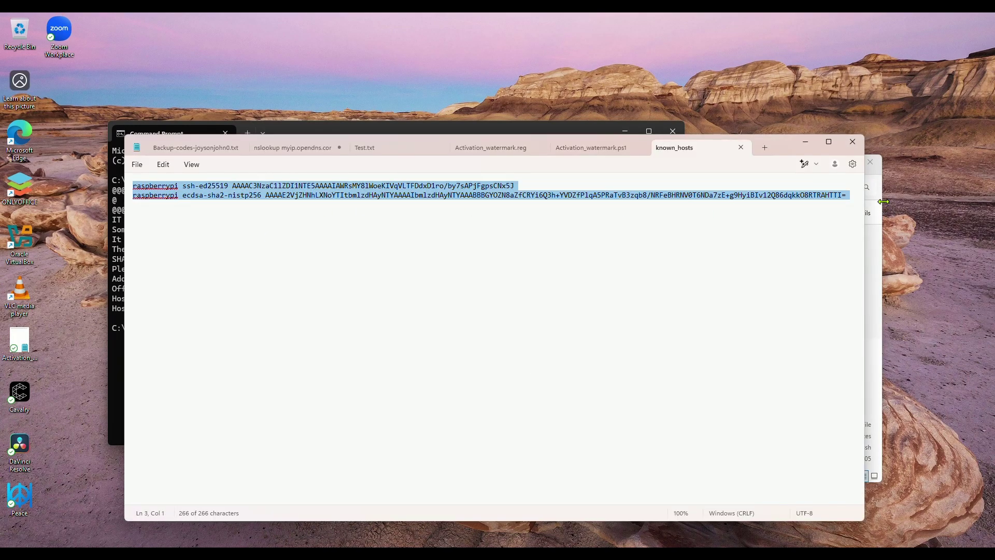
key("Delete")
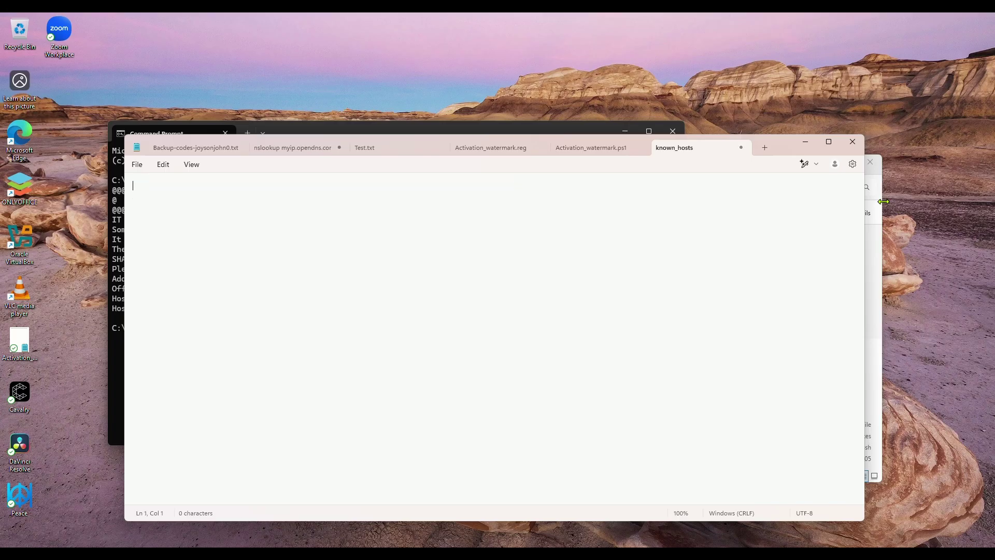
left_click(853, 143)
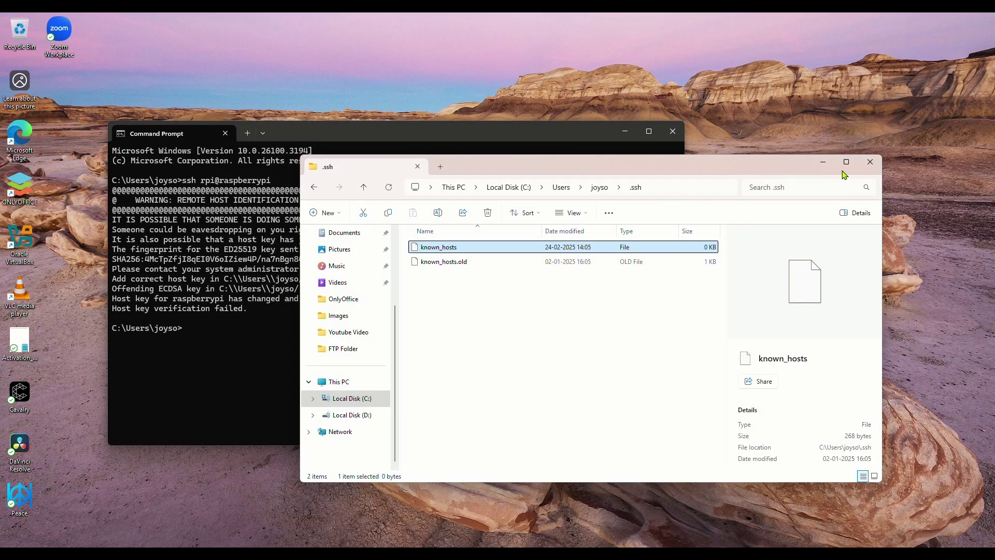
Rerun ssh rpi@raspberrypi, trust the new ED25519 host key with 'yes', and log in with the password.
left_click(870, 164)
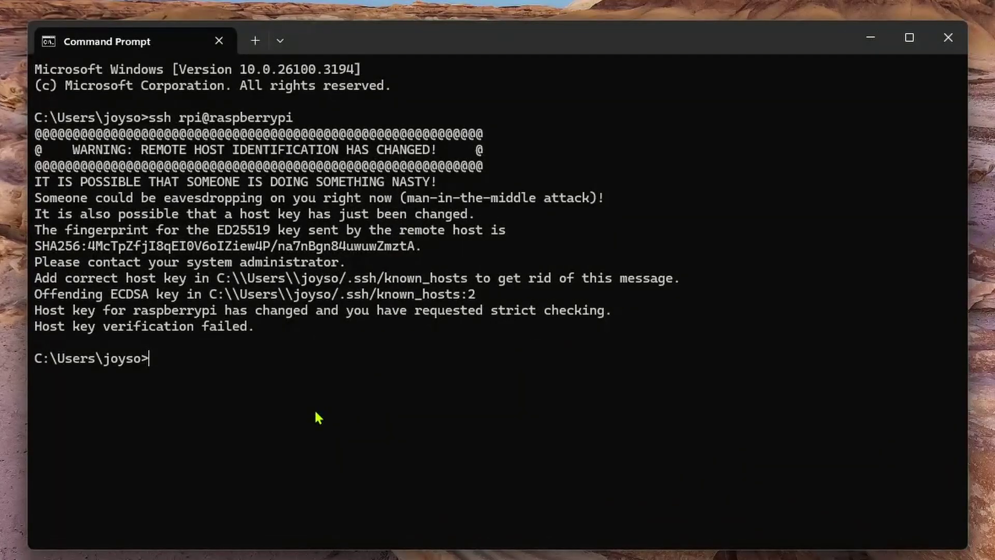
key("Up")
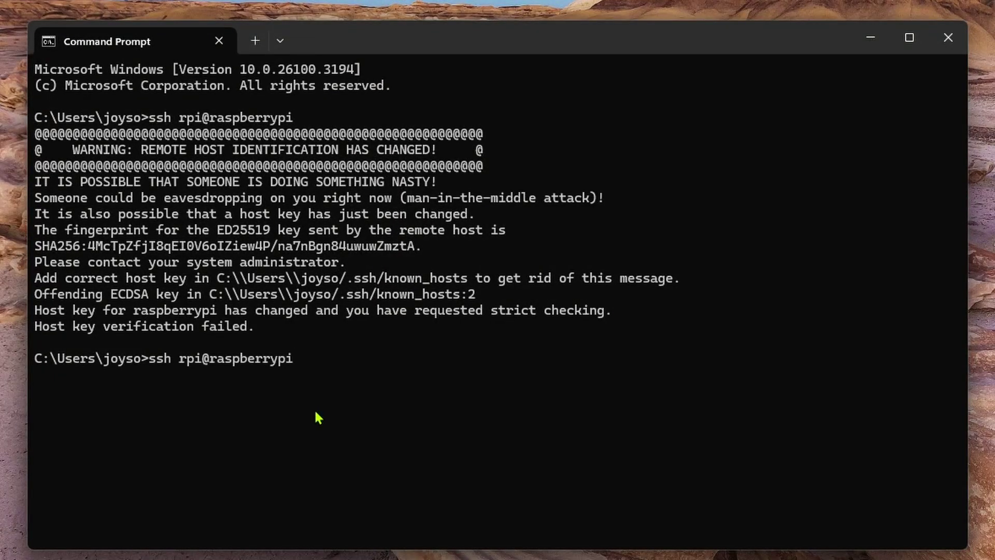
key("Return")
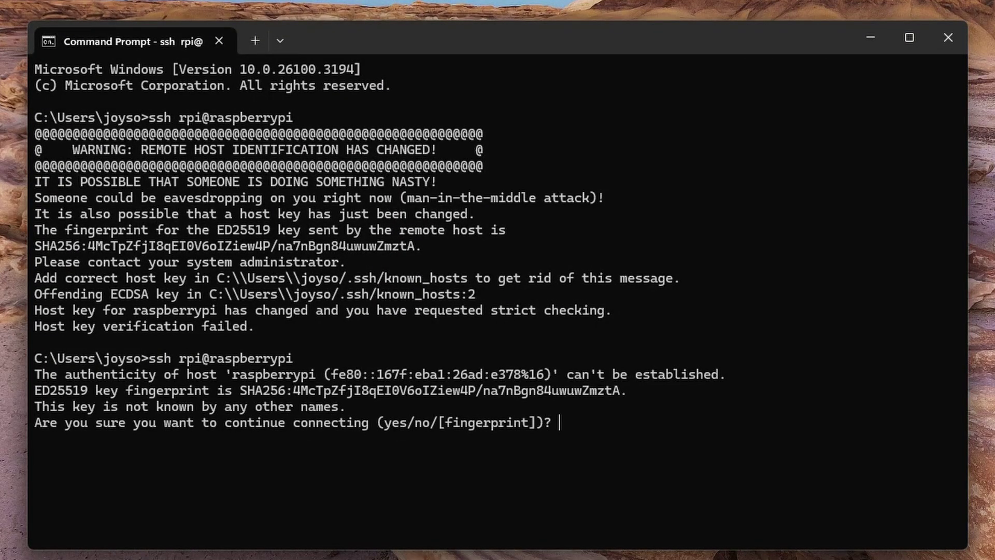
type("y")
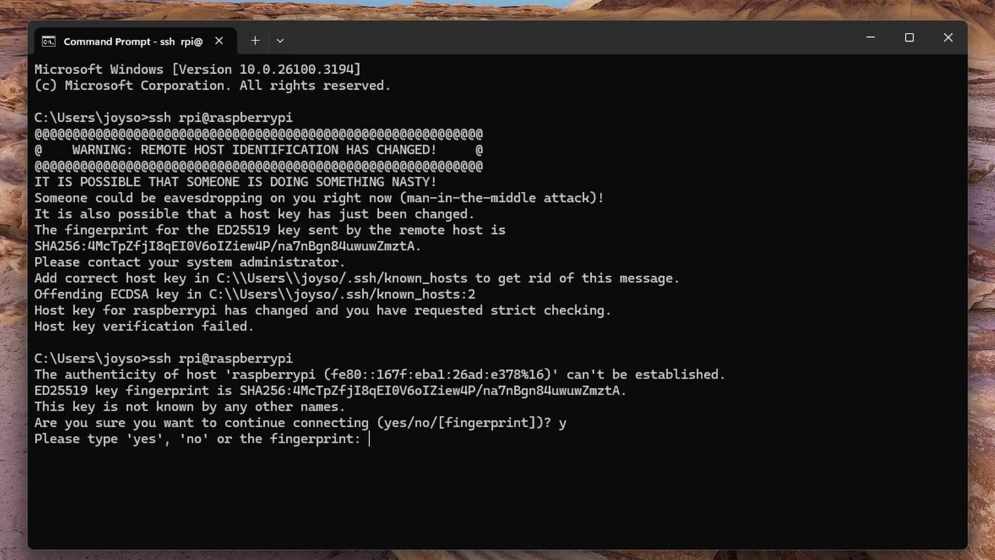
type("es")
key("Return")
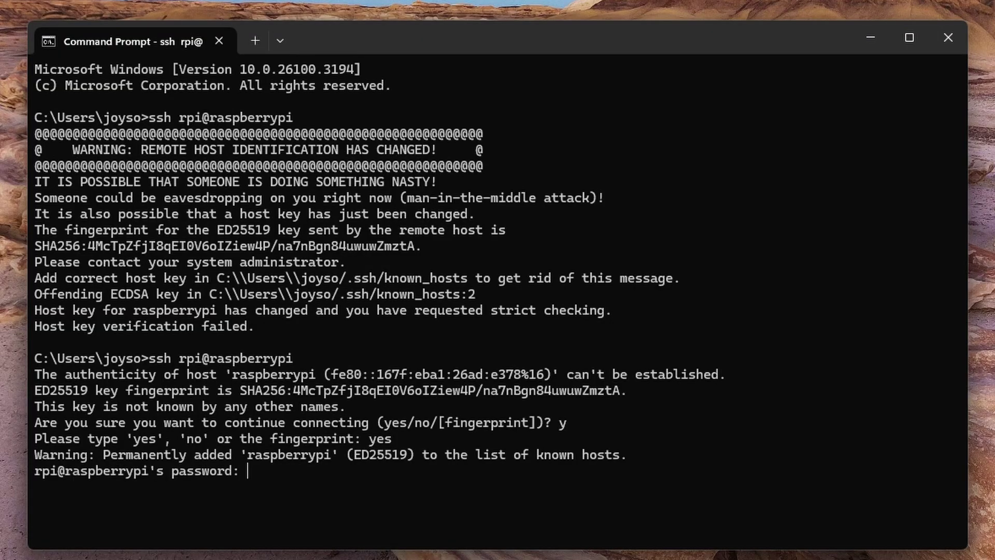
key("Return")
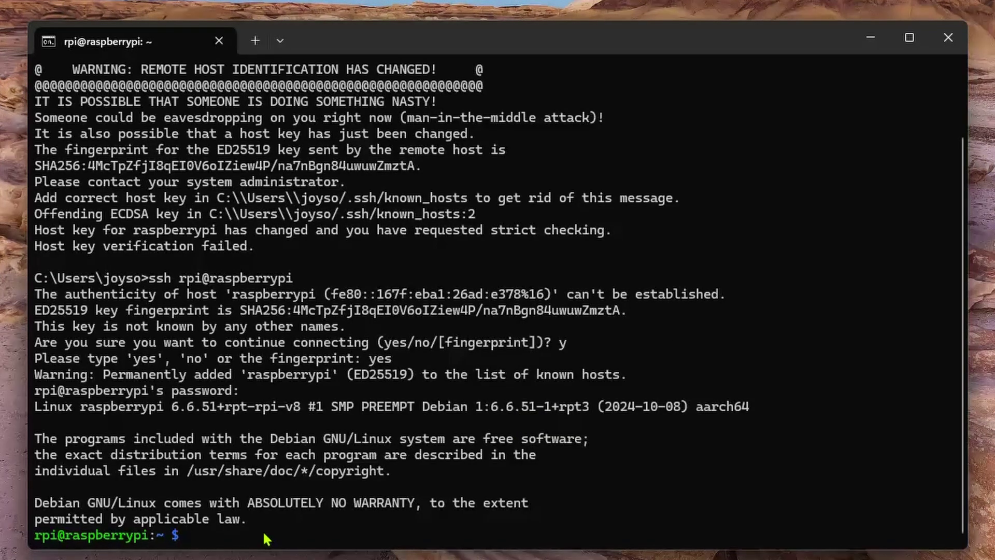
Run 'sudo apt update' to refresh the Pi's package lists.
type("sudo atp")
key("BackSpace")
key("BackSpace")
type("pt update")
key("Return")
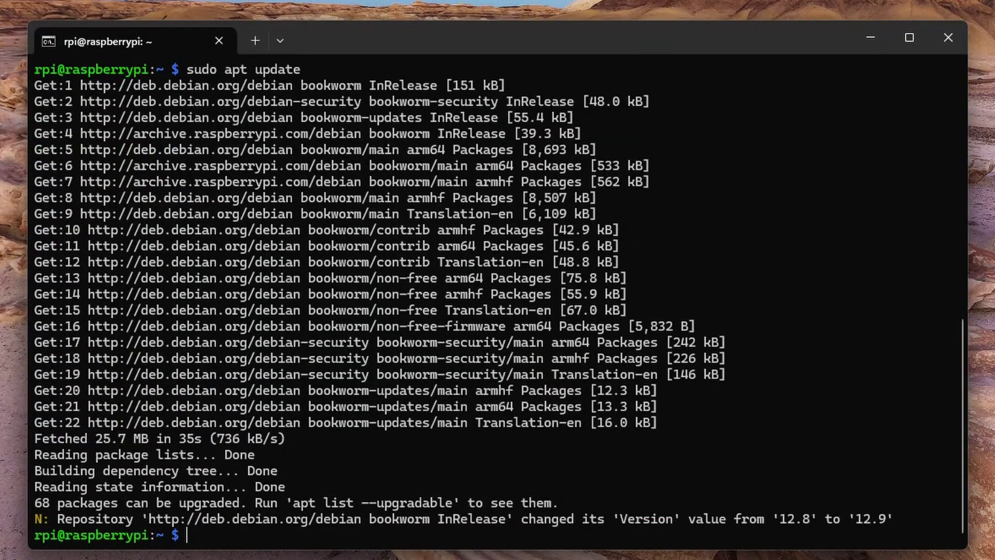
Run 'sudo apt upgrade' and confirm with Y, upgrading 68 packages.
type("sudo")
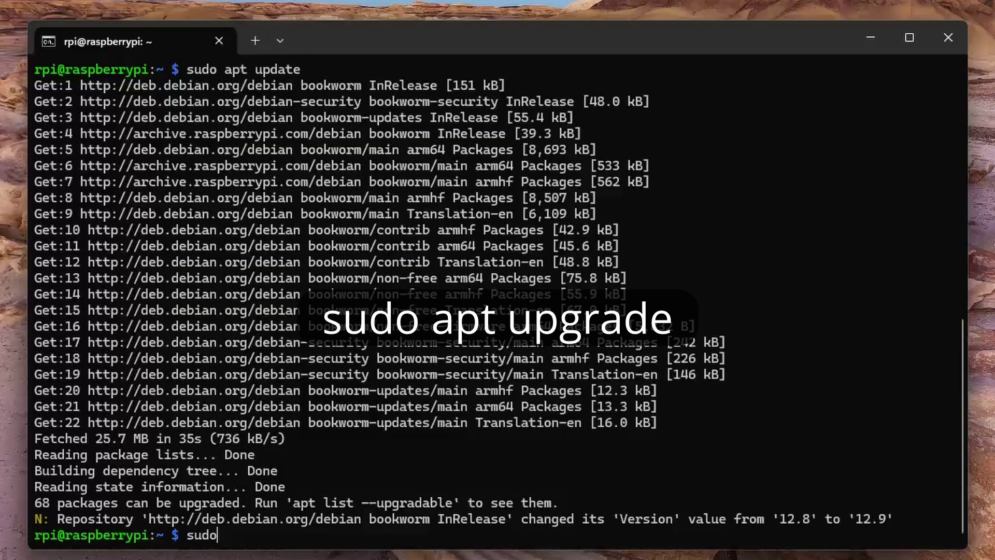
type(" apt upgrade")
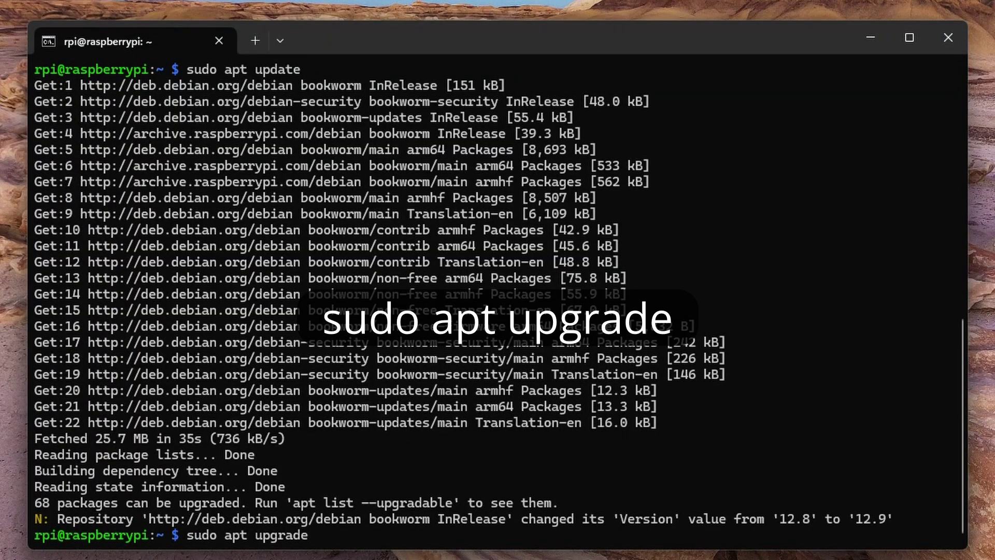
key("Return")
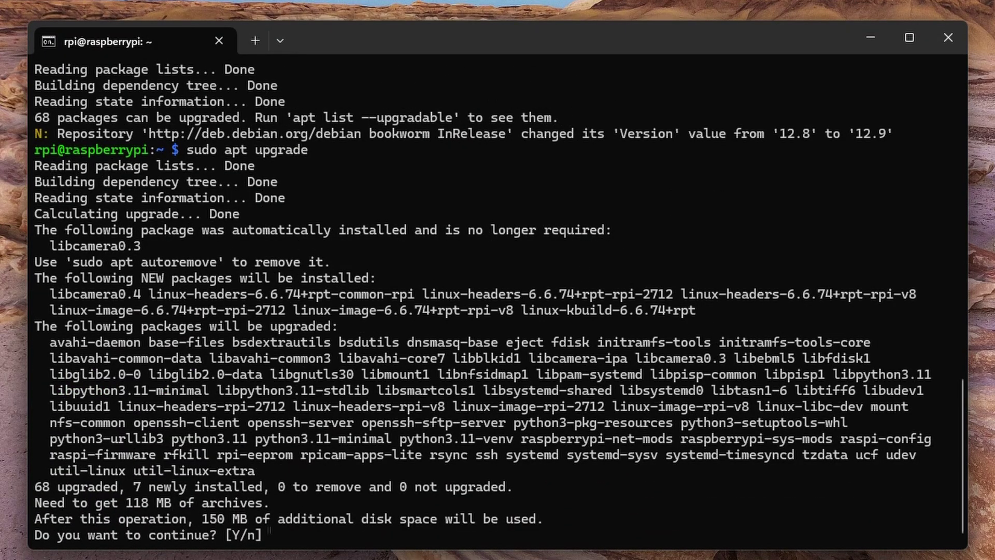
type("Y")
key("Return")
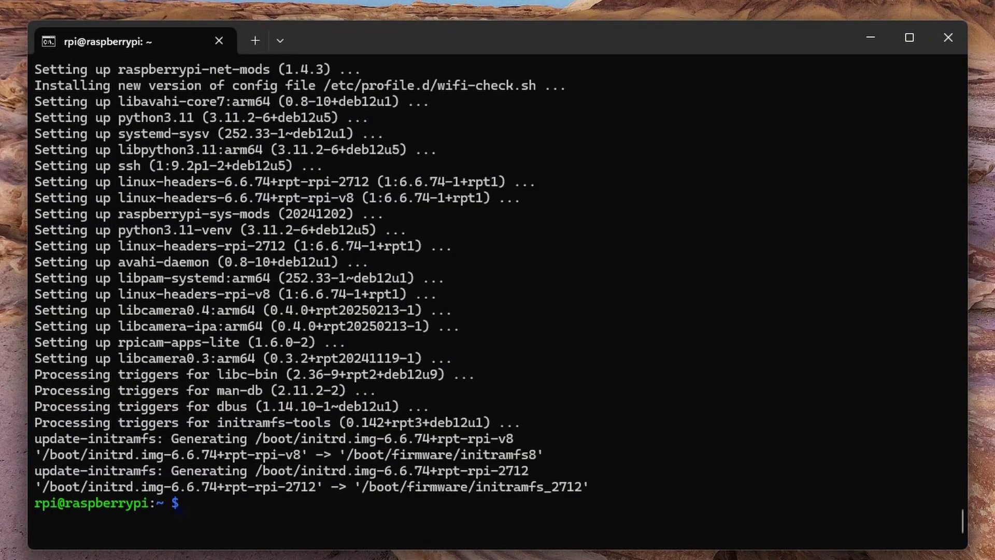
type("curl -fsSL https://get.casaos.io | sudo bash")
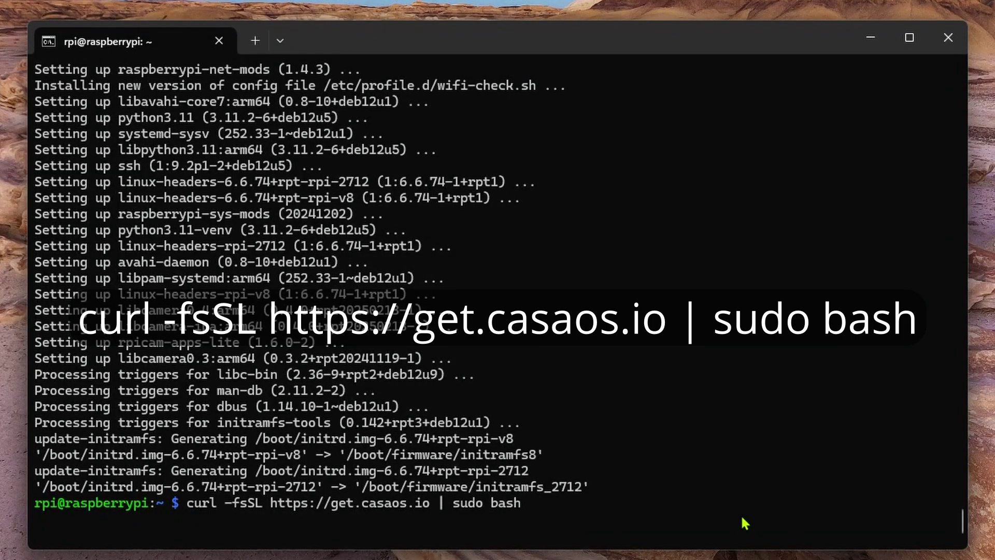
key("Return")
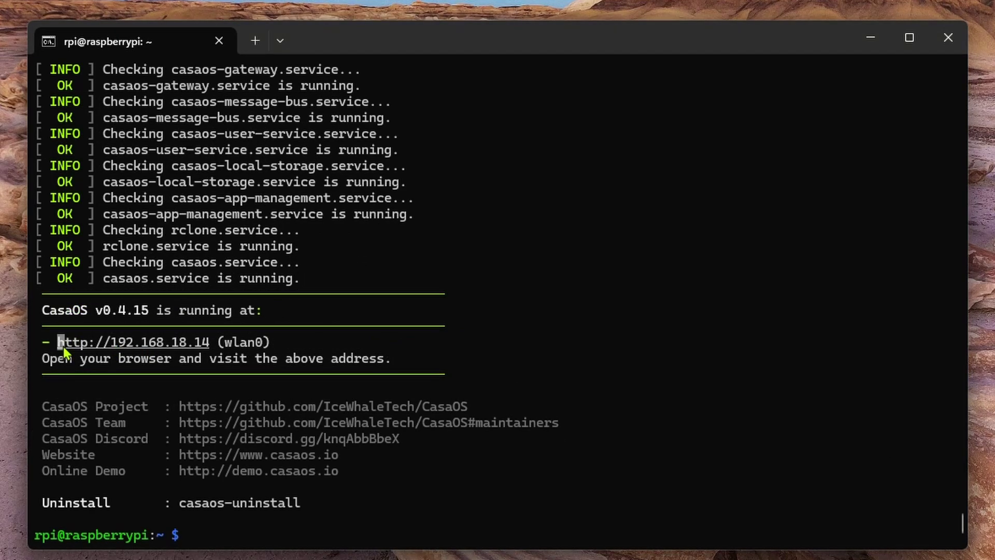
left_click_drag(63, 346, 207, 352)
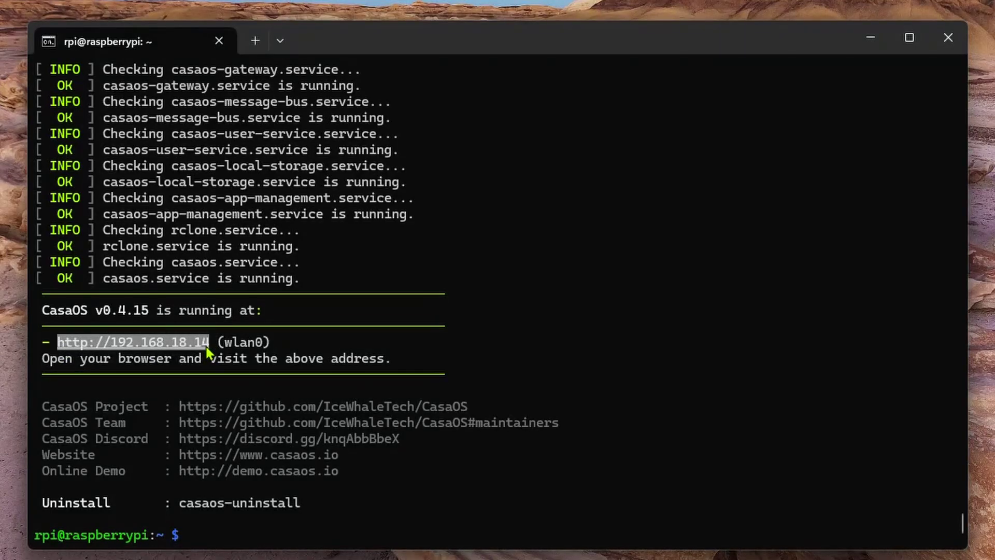
key("ctrl+c")
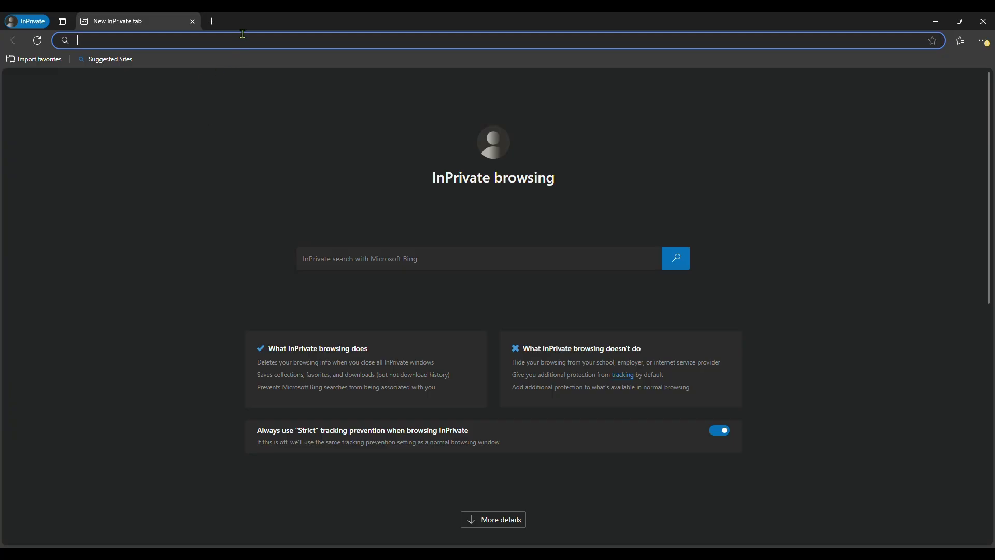
key("ctrl+v")
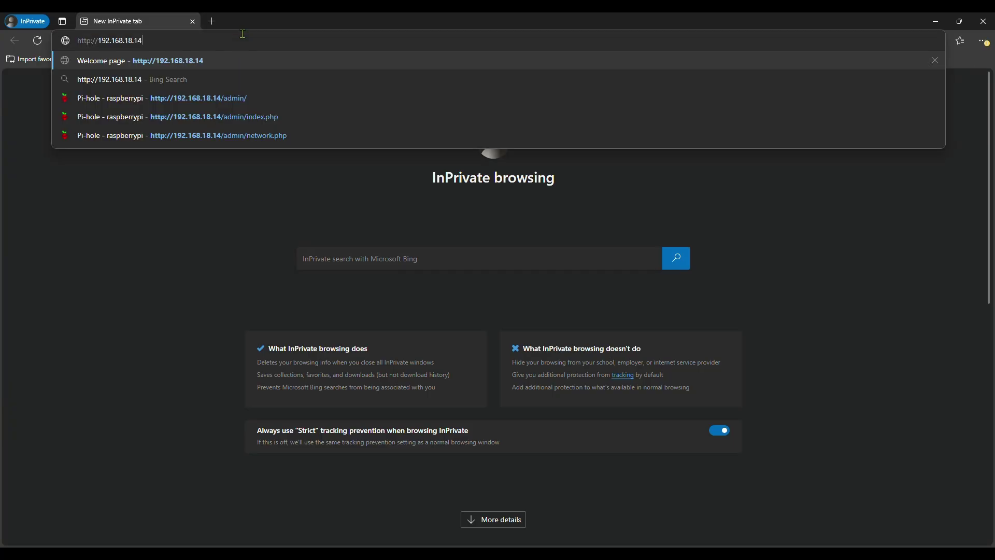
key("Return")
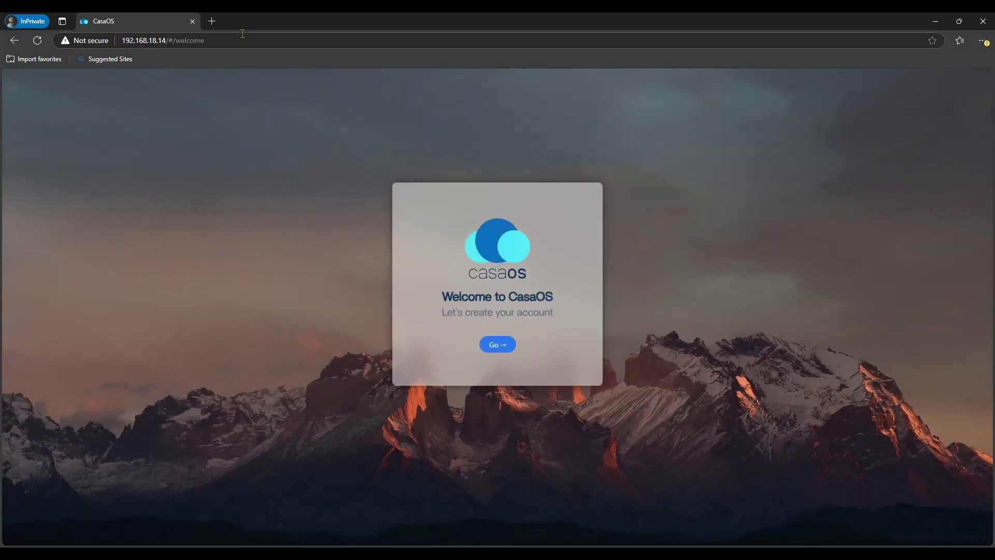
left_click(500, 346)
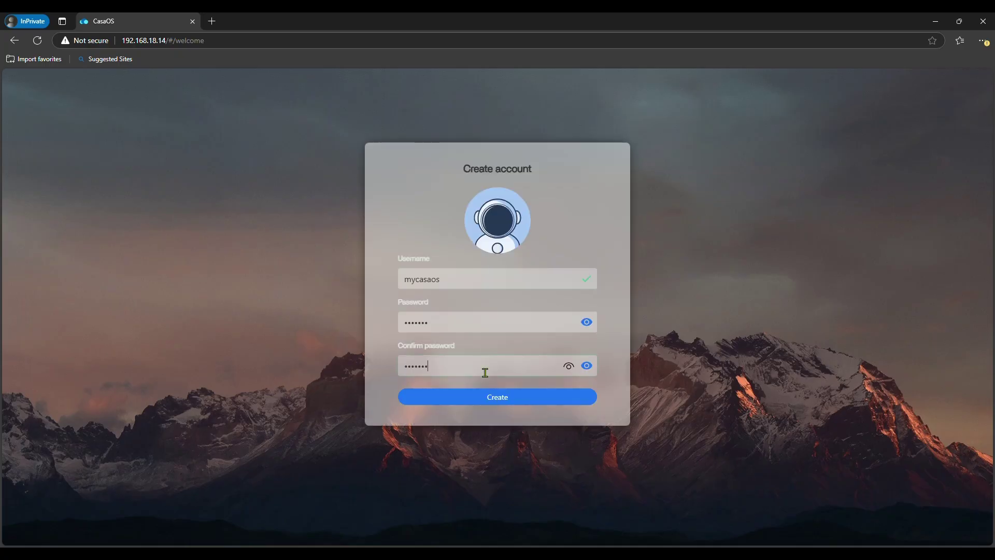
left_click(488, 401)
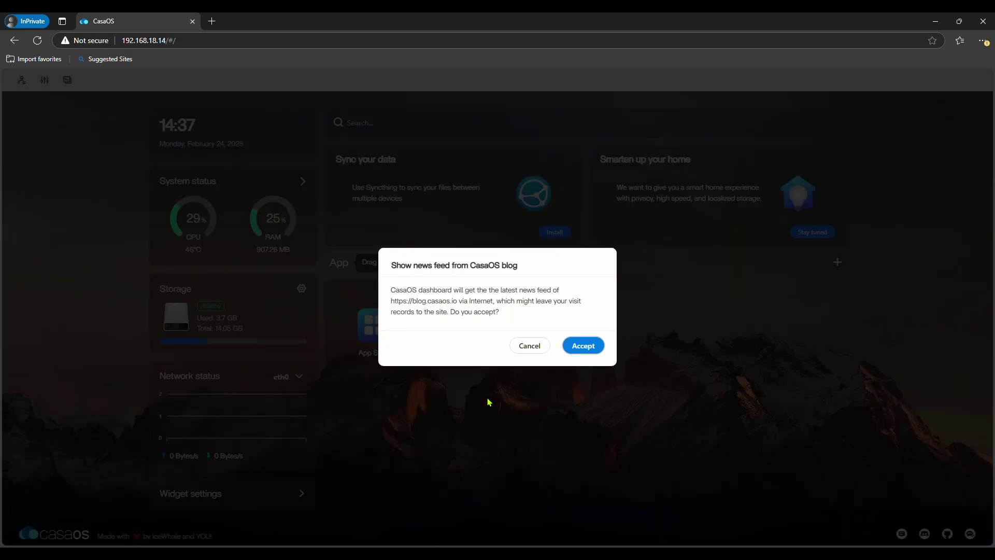
Dismiss the news-feed prompt and open the Files app from the CasaOS dashboard.
key("Return")
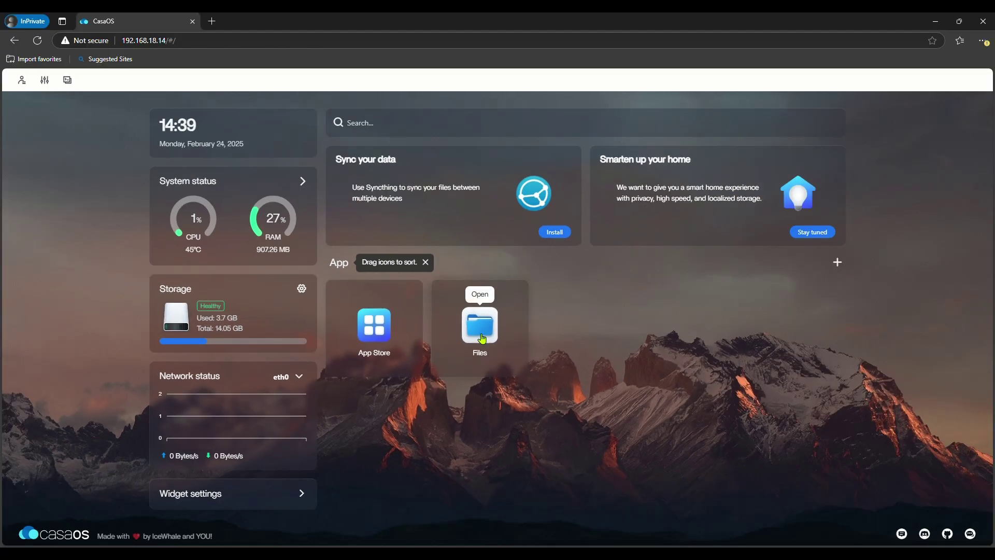
left_click(973, 332)
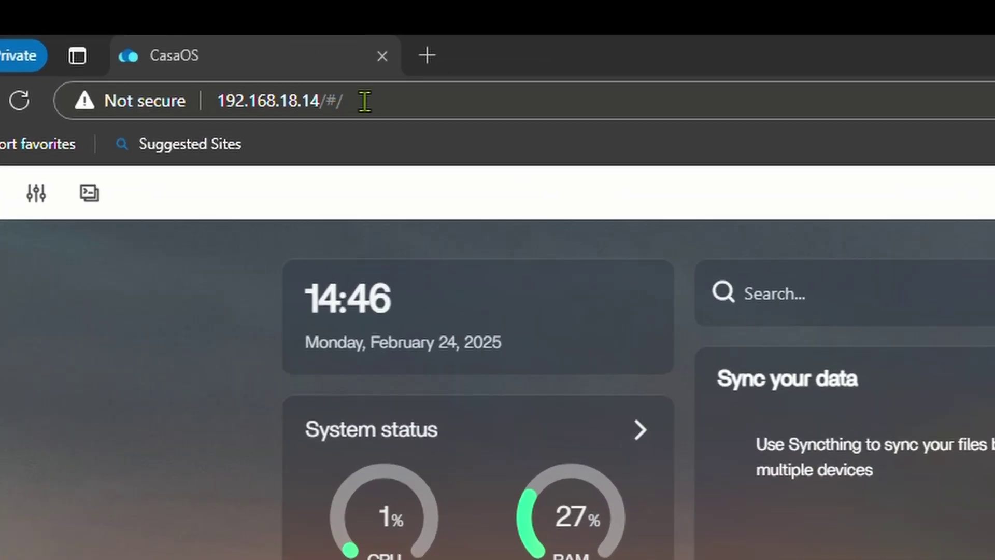
Load the CasaOS dashboard at raspberrypi.local instead of the IP address.
left_click(365, 102)
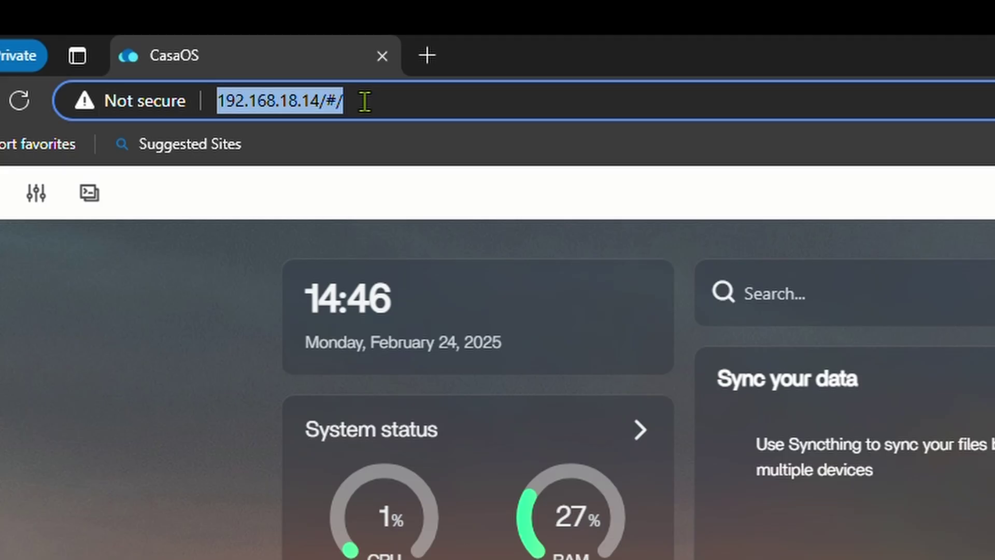
key("BackSpace")
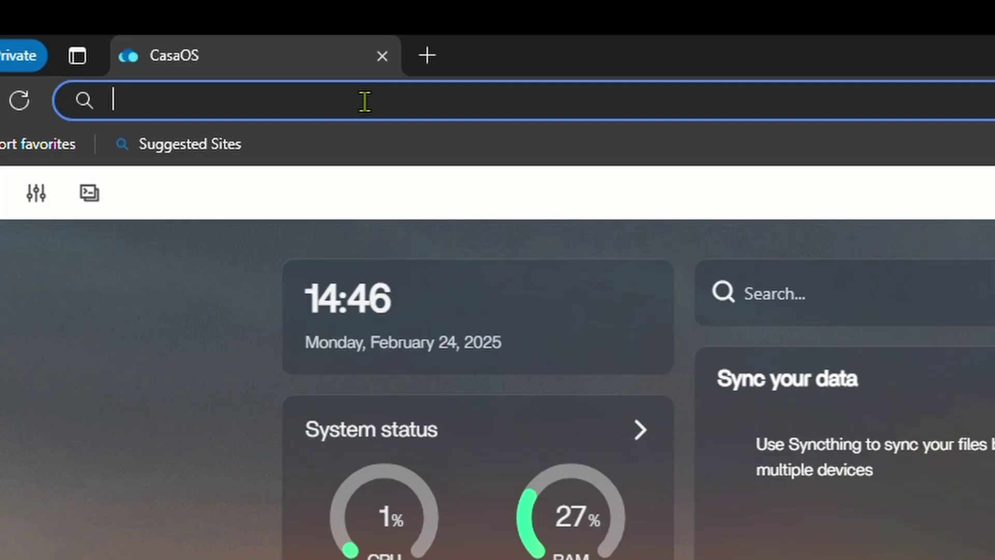
type("ra")
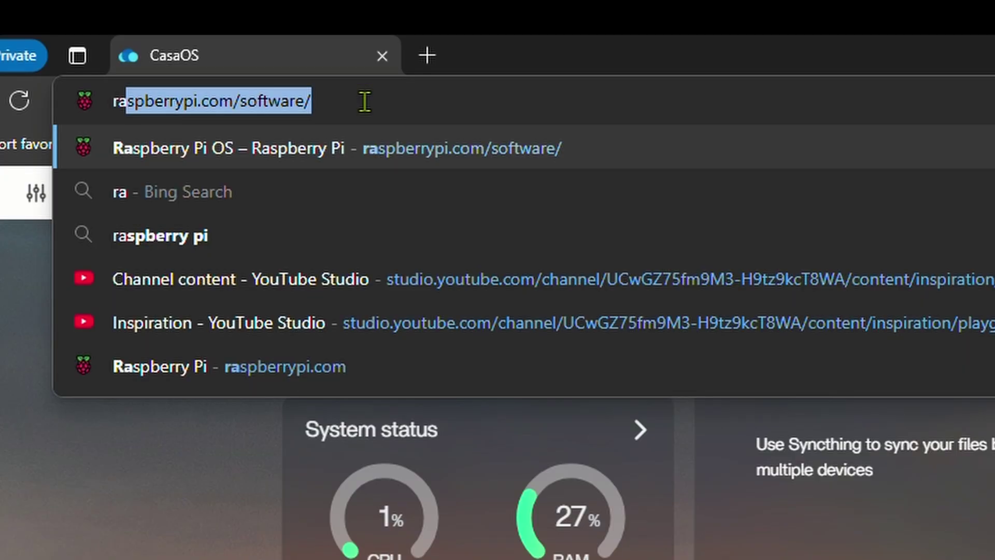
type("spbe")
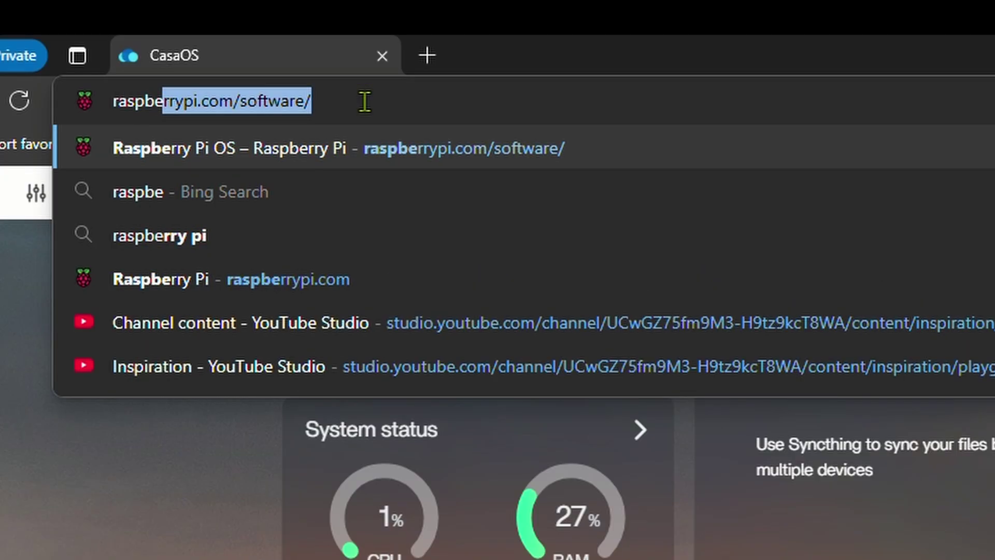
type("rrypi")
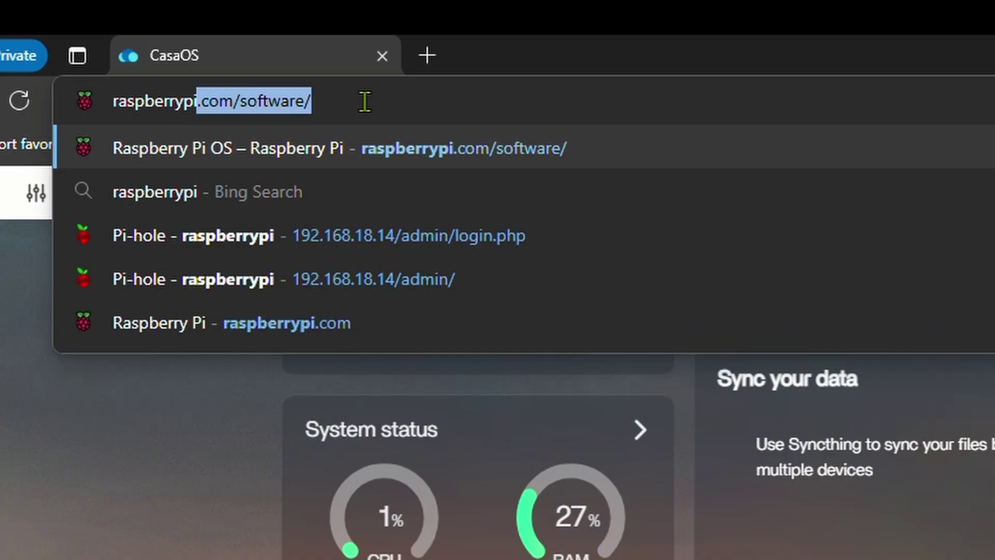
type(".local")
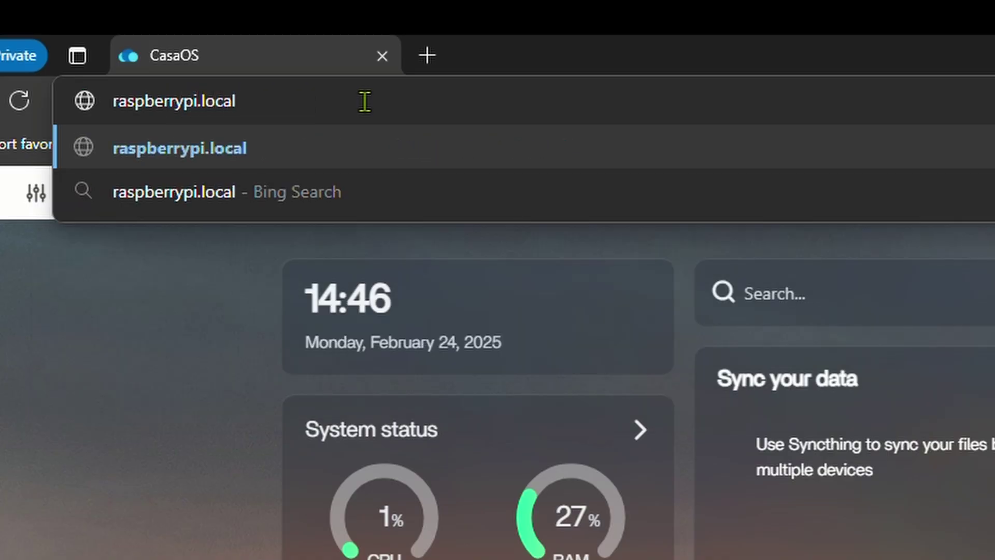
key("Return")
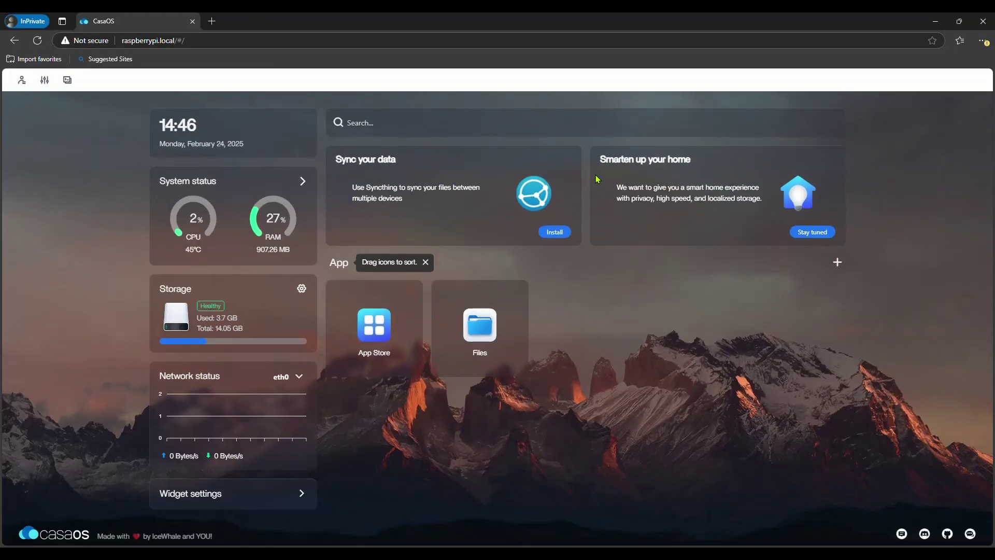
Review the account details and dashboard settings, keeping DuckDuckGo as the search engine.
left_click(21, 79)
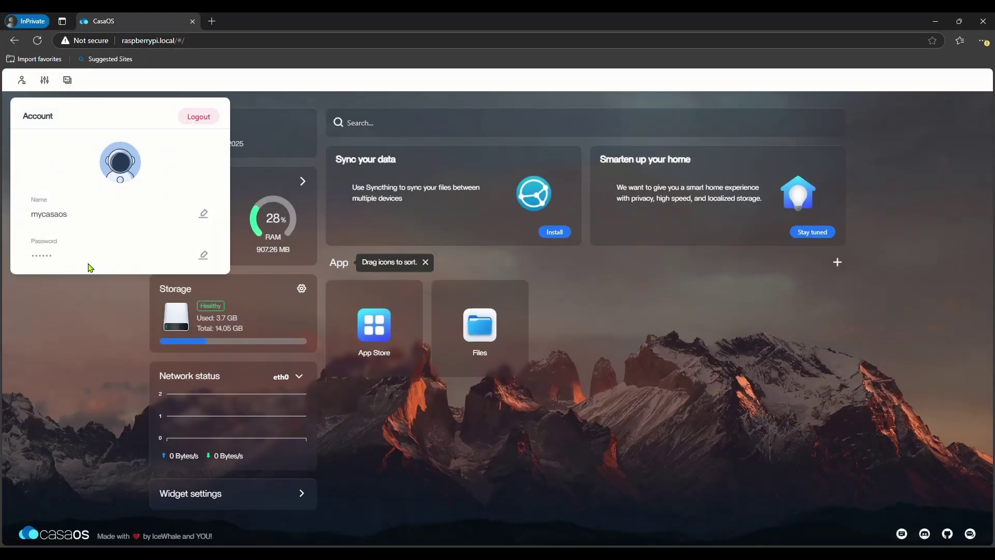
left_click(47, 81)
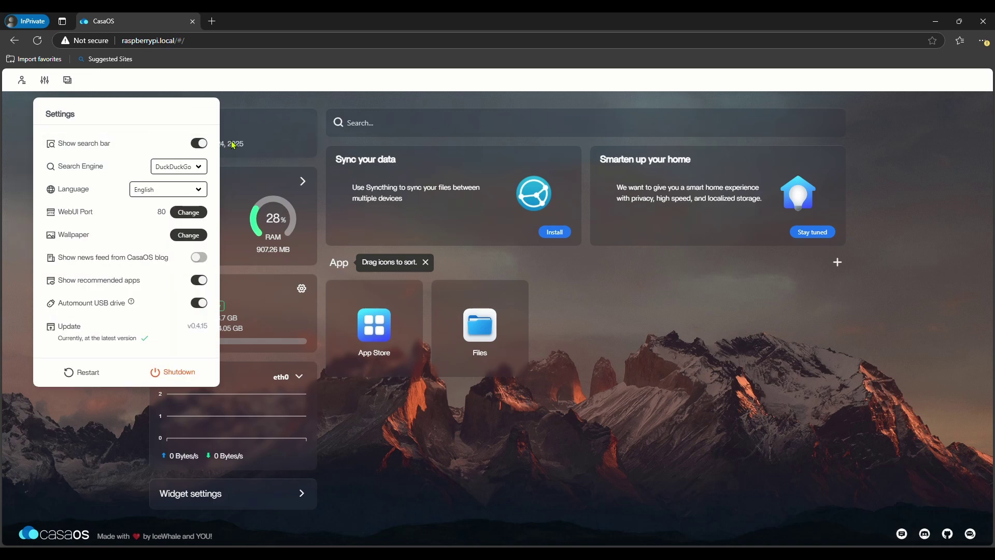
left_click(201, 170)
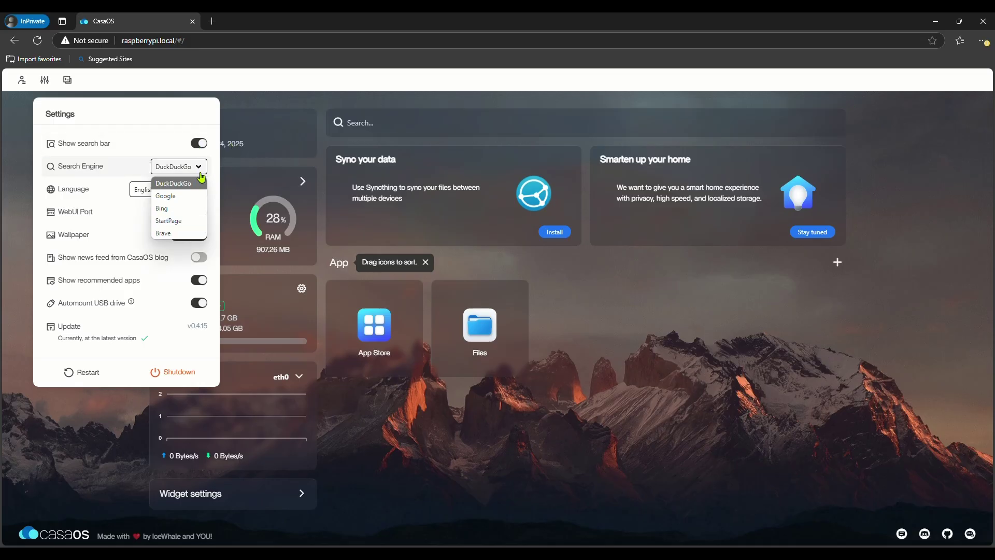
left_click(202, 178)
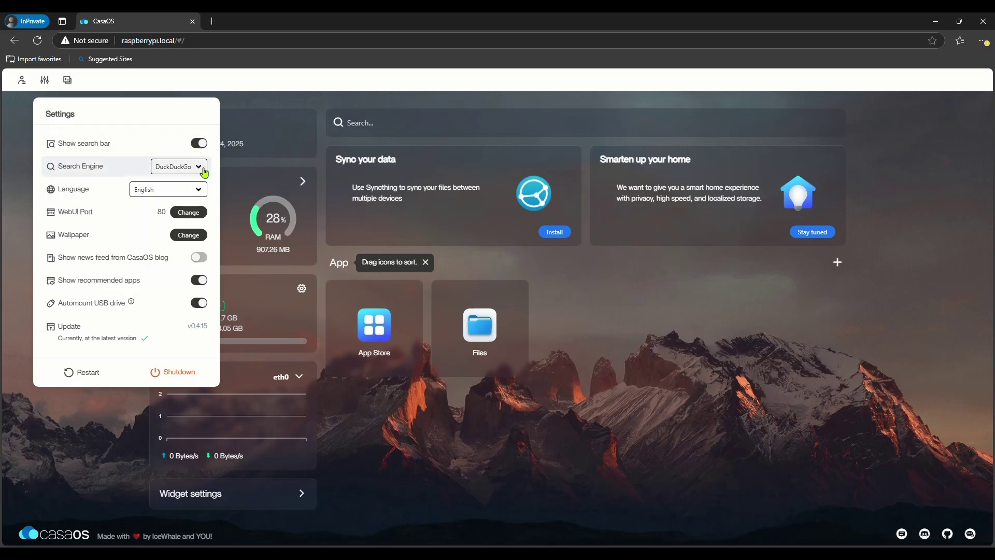
Apply the second, purple night-mountain wallpaper and bring up the Terminal login with port 22 preset.
left_click(187, 236)
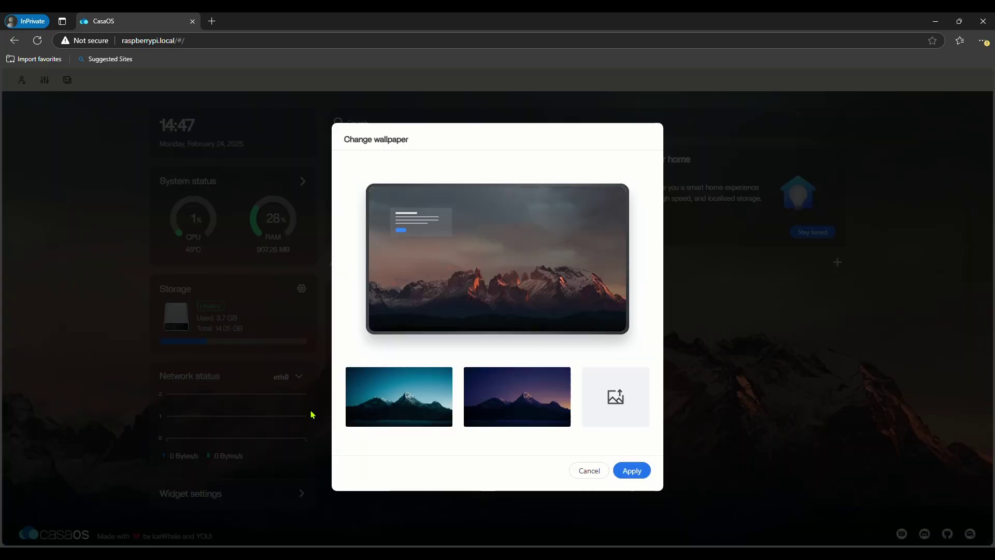
left_click(519, 405)
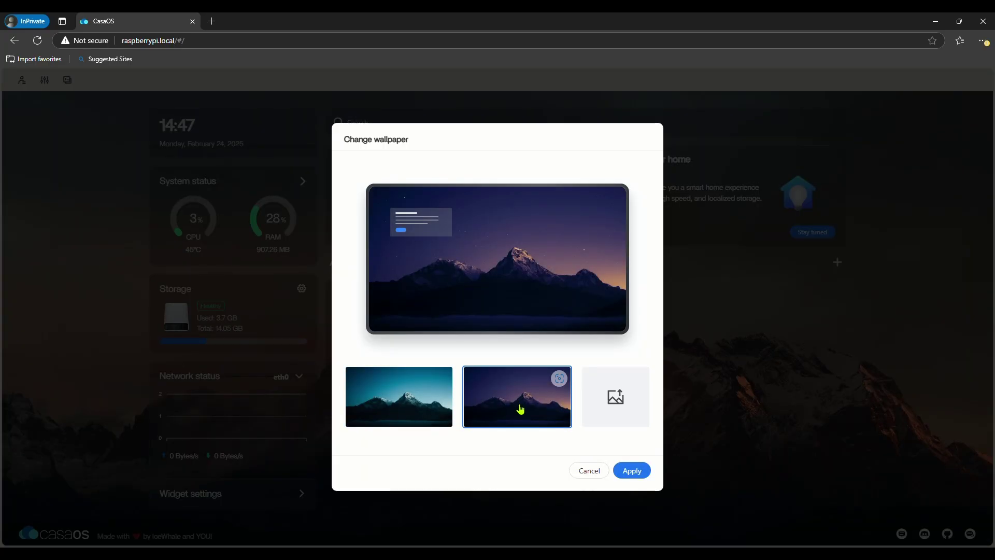
left_click(631, 470)
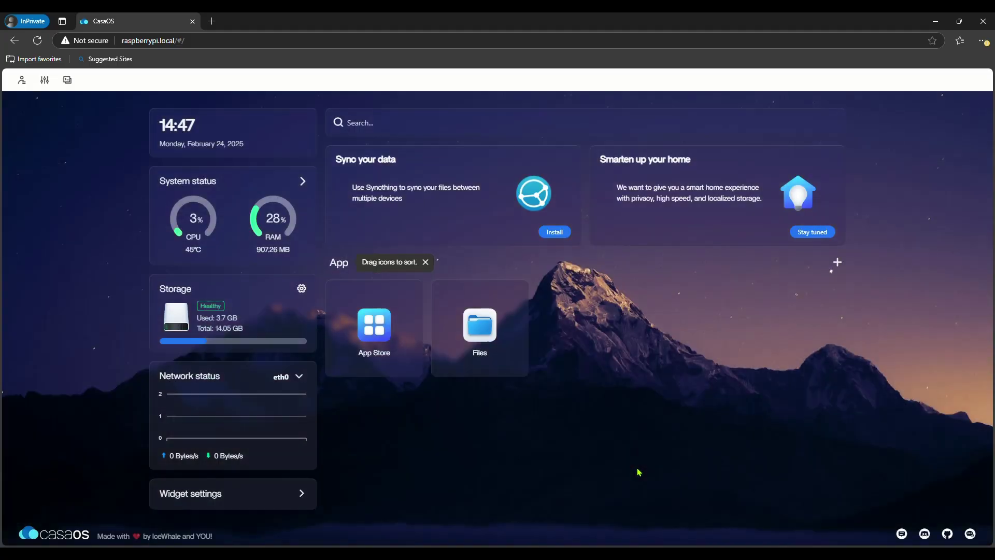
left_click(67, 82)
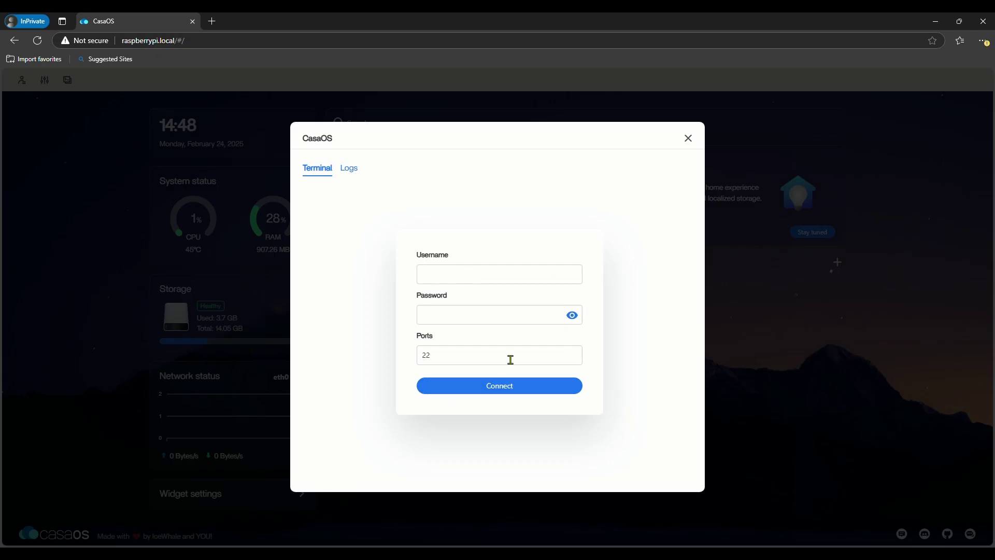
Dismiss the Terminal login and browse the App Store's 269 apps, including Nextcloud, Plex and Pi-hole.
left_click(687, 139)
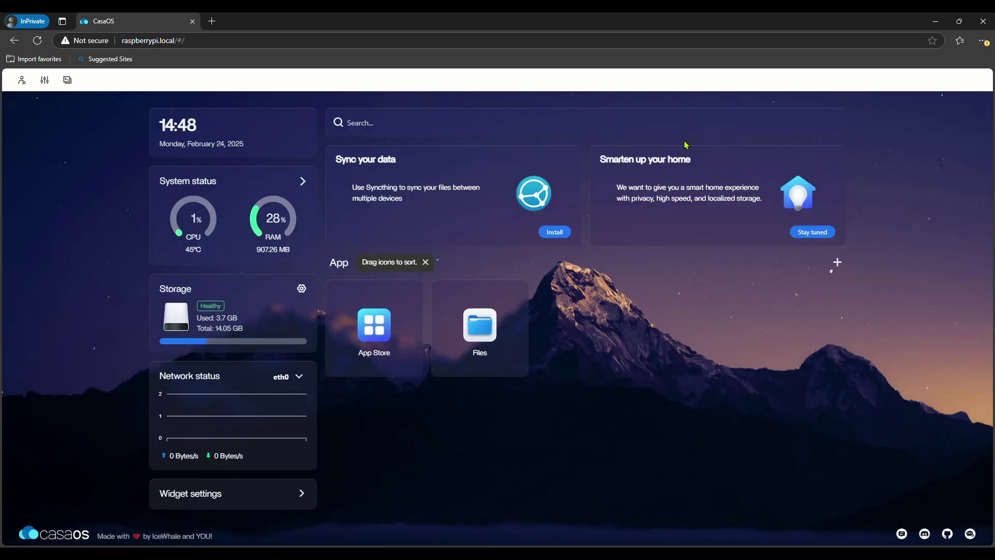
left_click(376, 340)
scroll(832, 288, "down", 5)
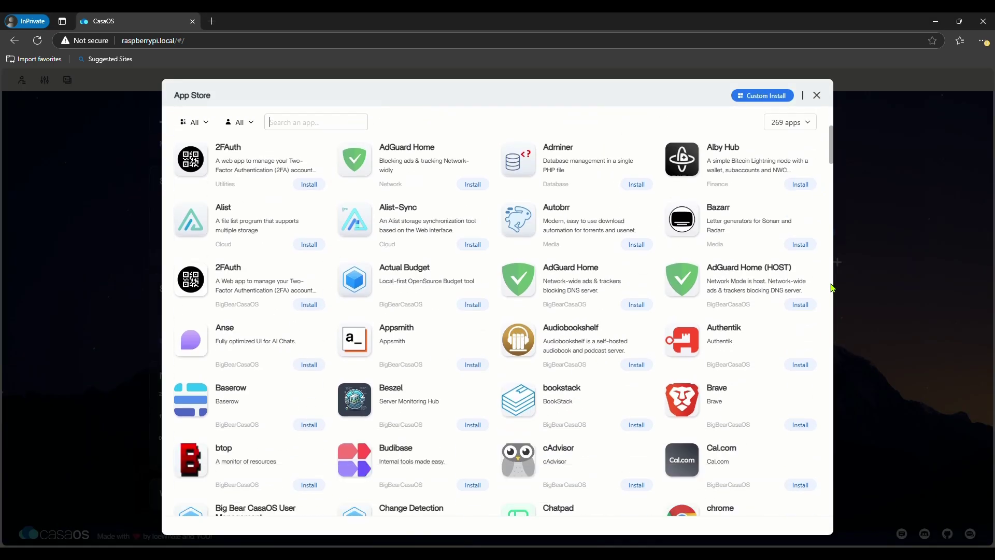
scroll(832, 288, "down", 7)
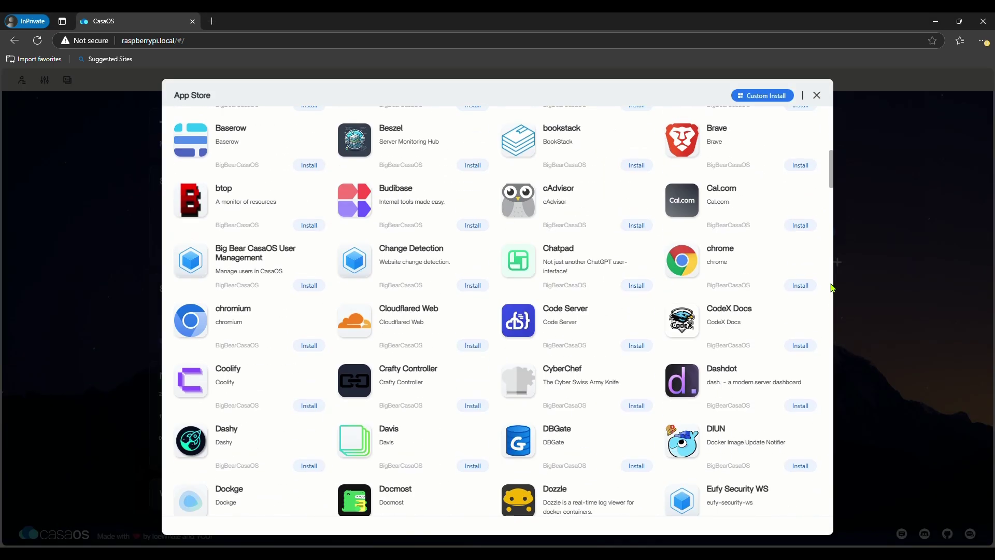
scroll(832, 288, "down", 10)
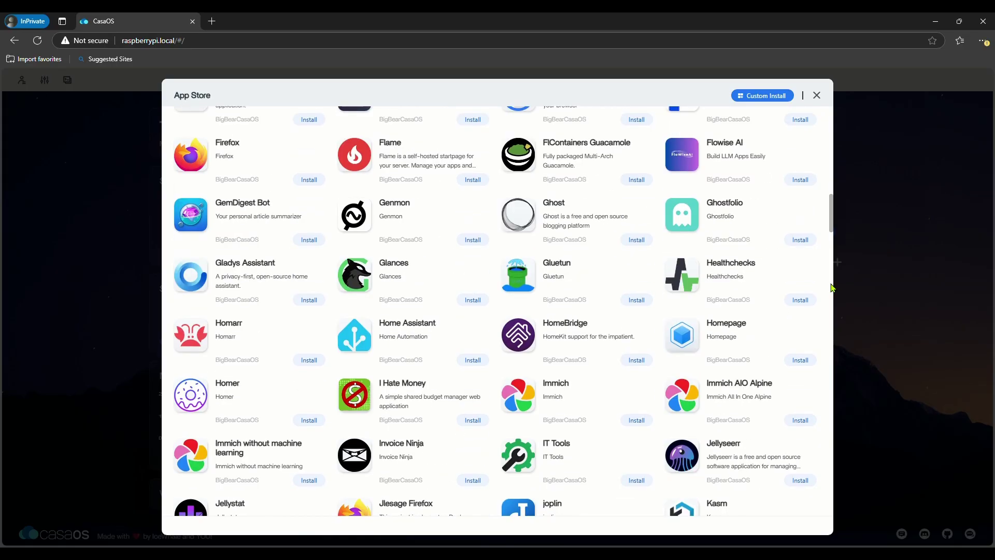
scroll(832, 288, "down", 4)
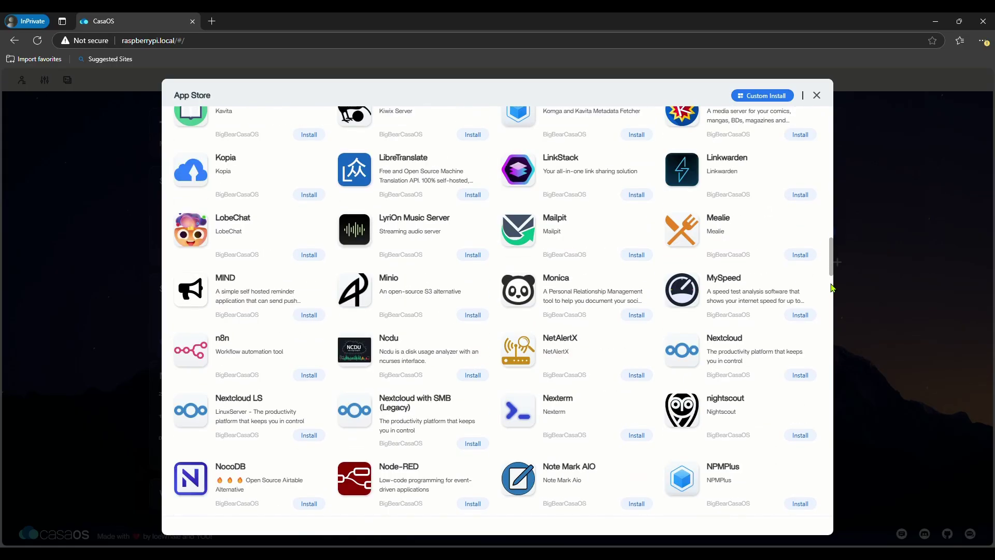
scroll(832, 288, "down", 4)
scroll(831, 288, "down", 5)
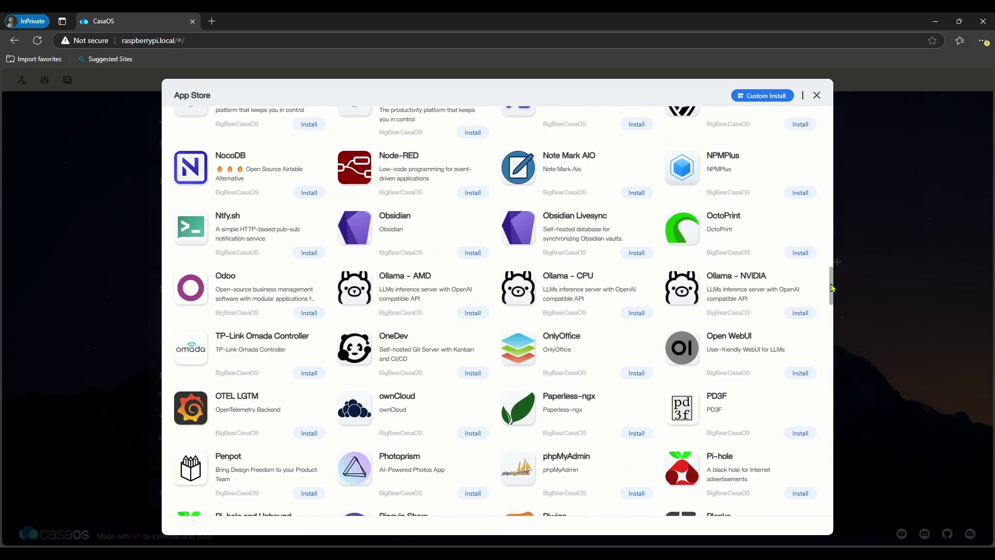
scroll(832, 288, "down", 3)
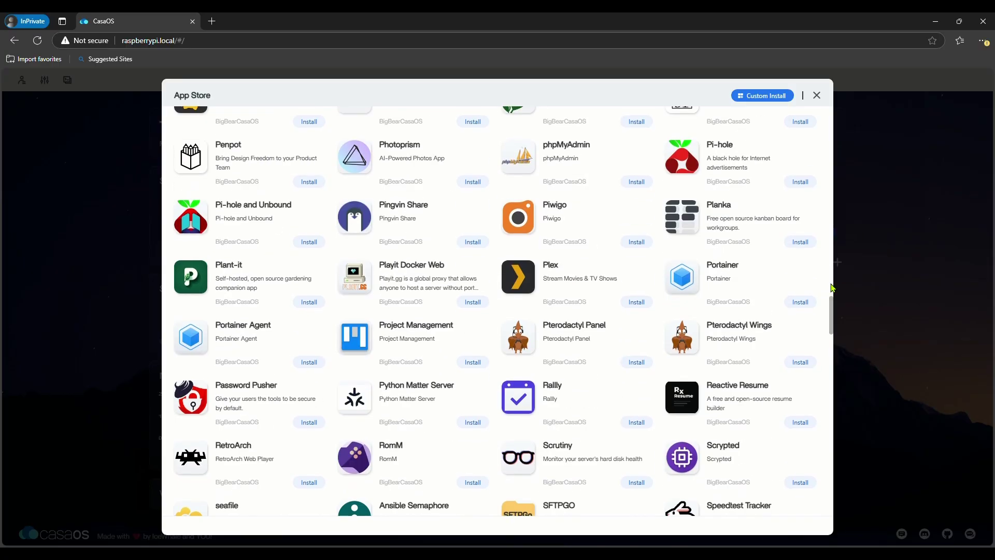
scroll(831, 287, "down", 2)
scroll(832, 287, "down", 4)
scroll(832, 287, "down", 6)
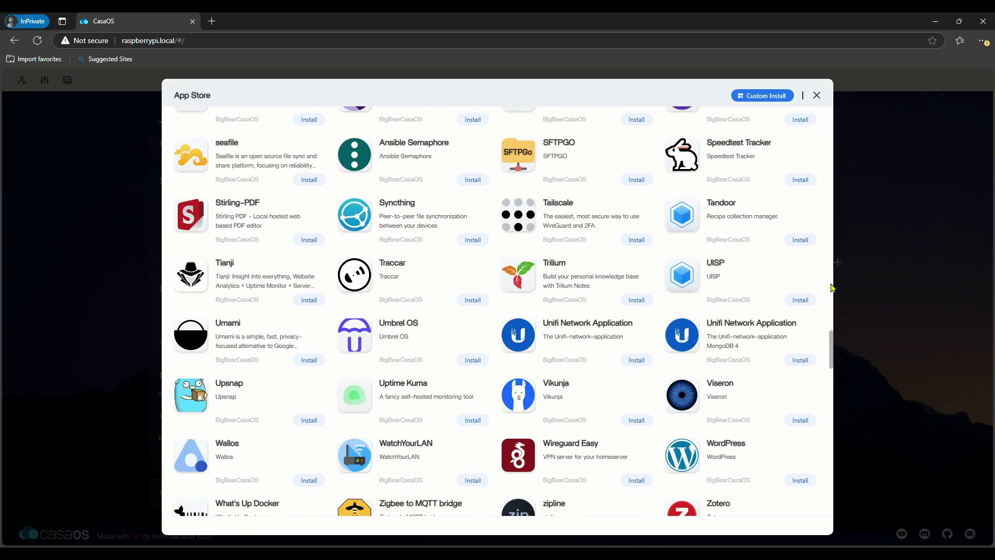
scroll(832, 288, "down", 15)
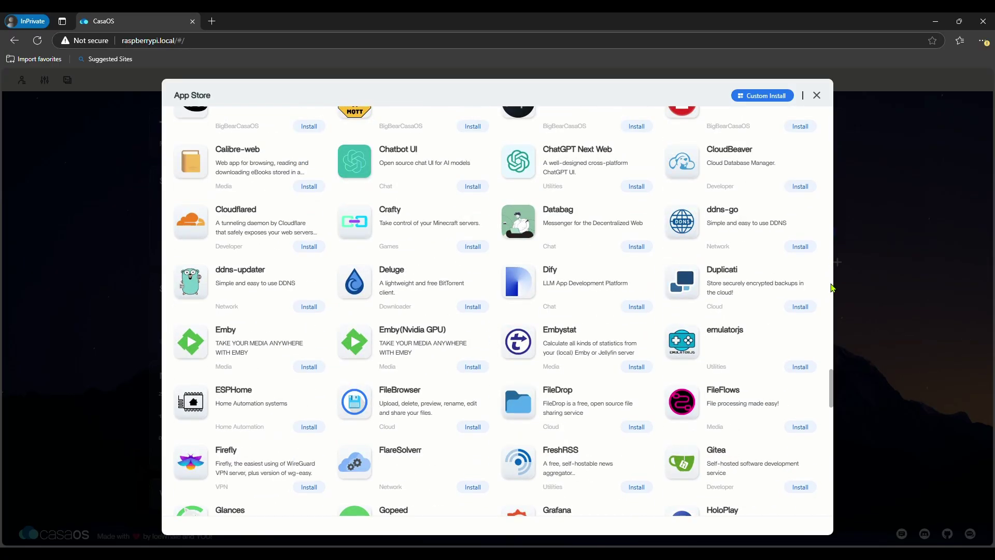
scroll(831, 288, "down", 9)
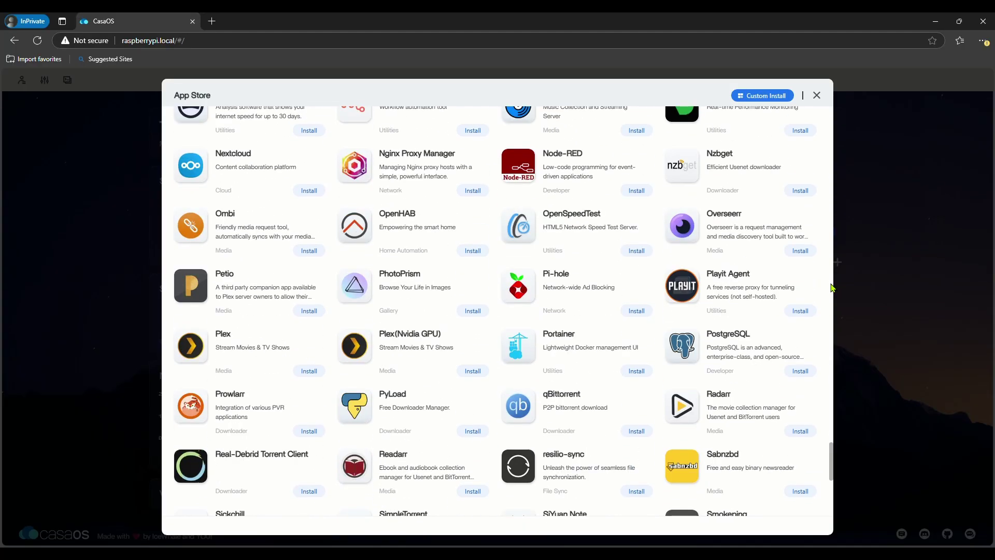